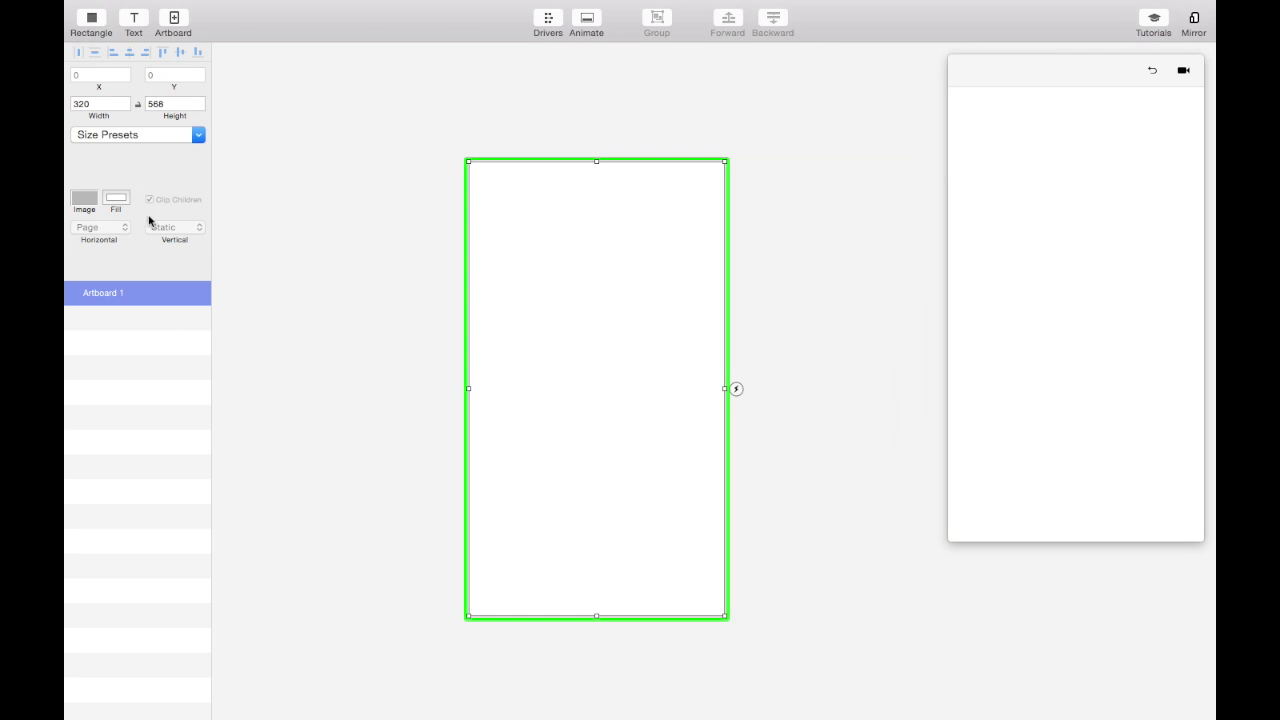
# Step: Make the artboard fill cyan
pyautogui.click(116, 198)
pyautogui.moveTo(309, 163); pyautogui.dragTo(255, 170)
pyautogui.click(240, 24)
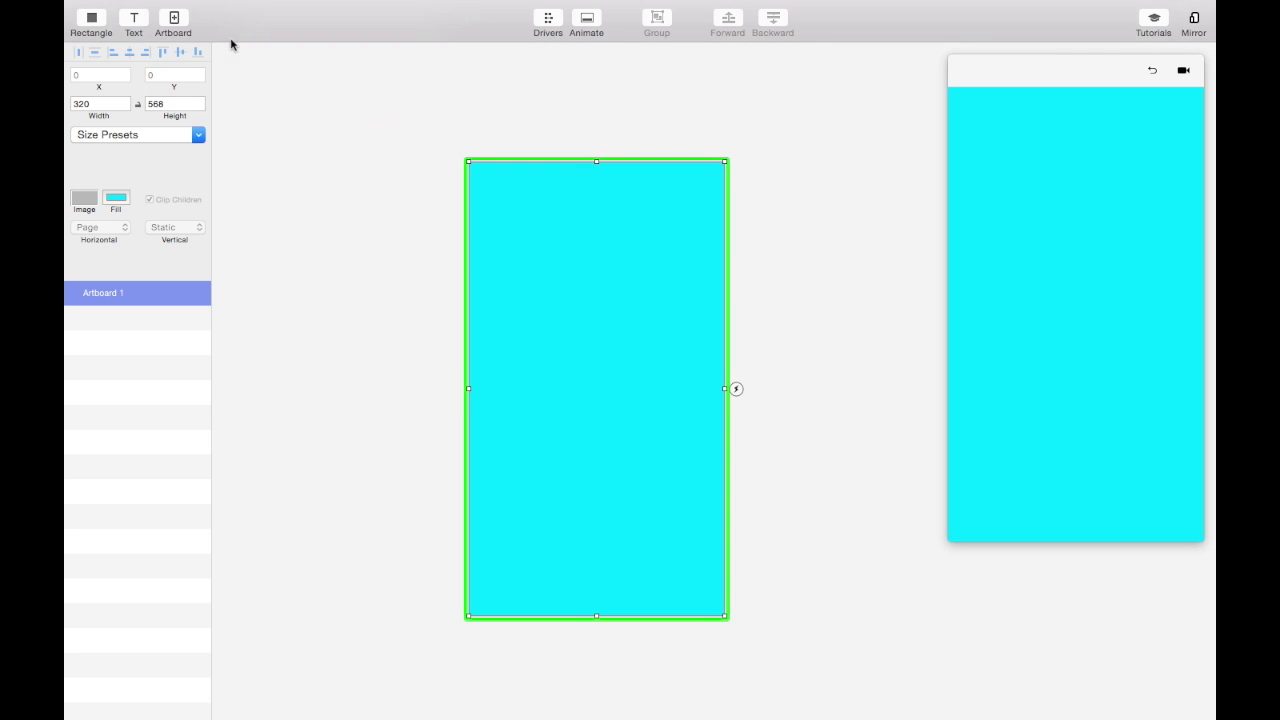
# Step: Add a rectangle centred on the artboard and sized 203×203
pyautogui.click(93, 20)
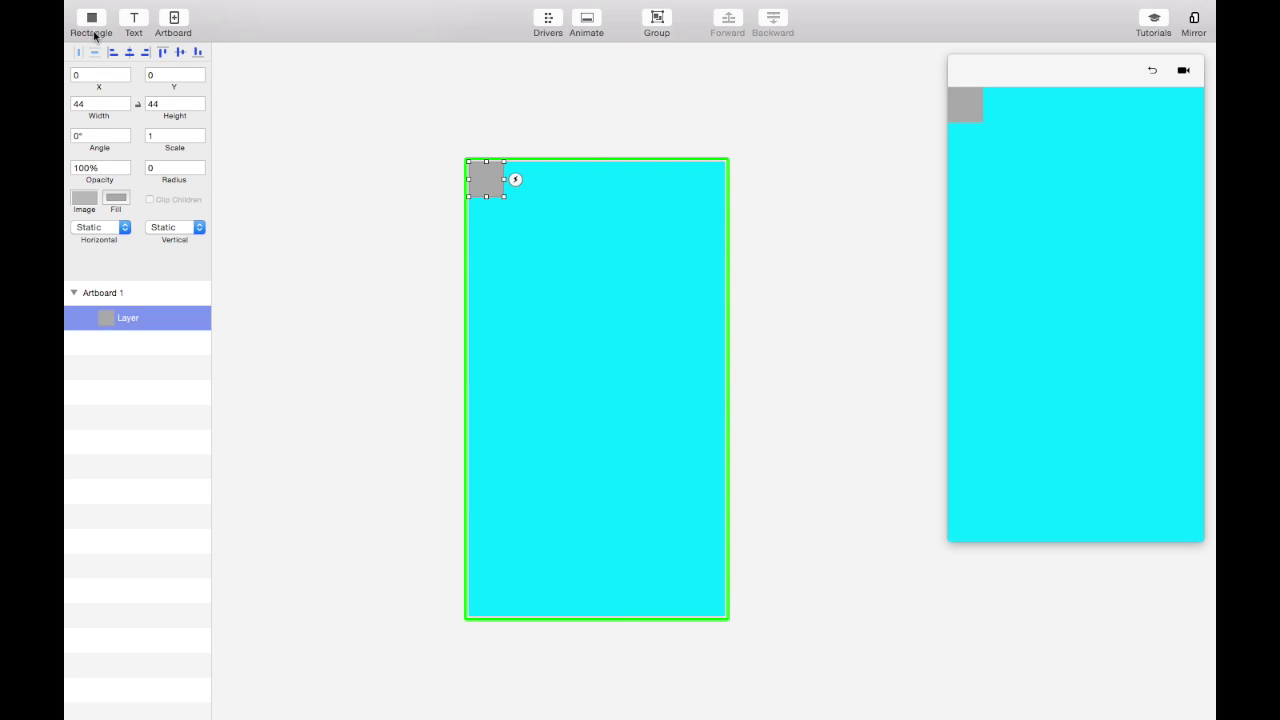
pyautogui.click(129, 53)
pyautogui.click(180, 53)
pyautogui.moveTo(615, 369); pyautogui.dragTo(678, 307)
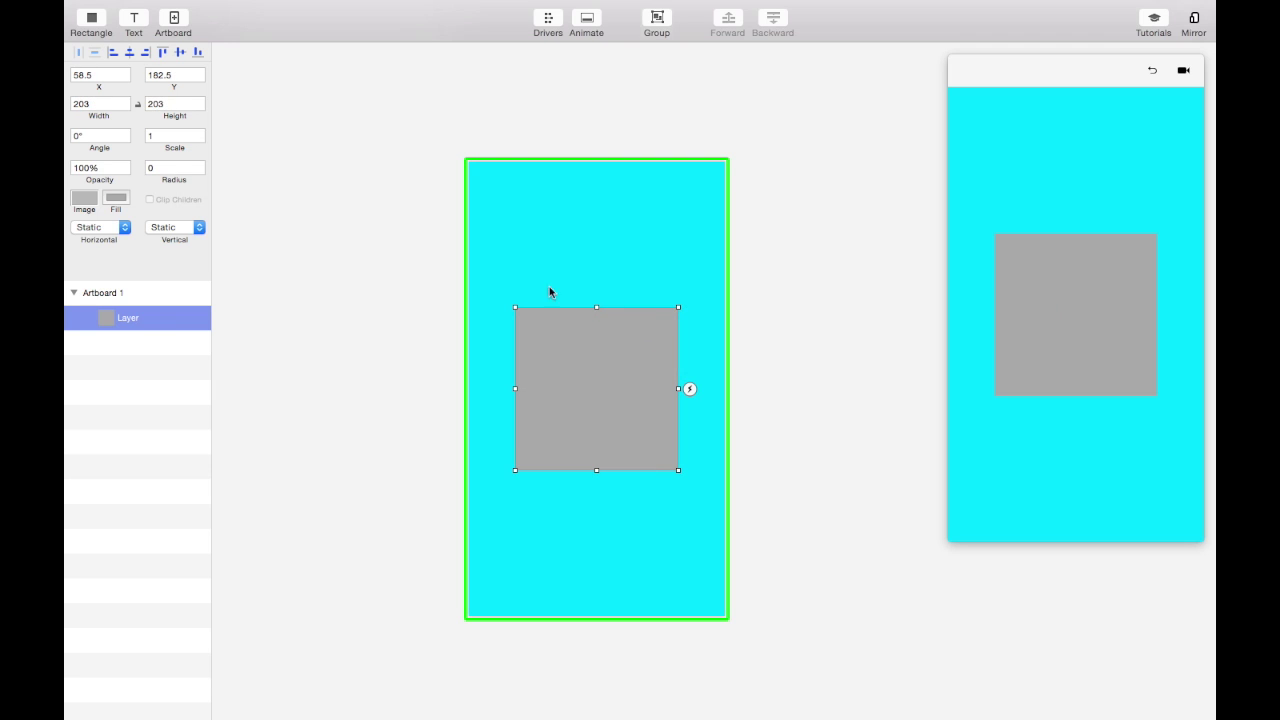
# Step: Rename the rectangle 'Card', fill it white and round its corners to radius 12
pyautogui.doubleClick(128, 318)
pyautogui.write('Card')
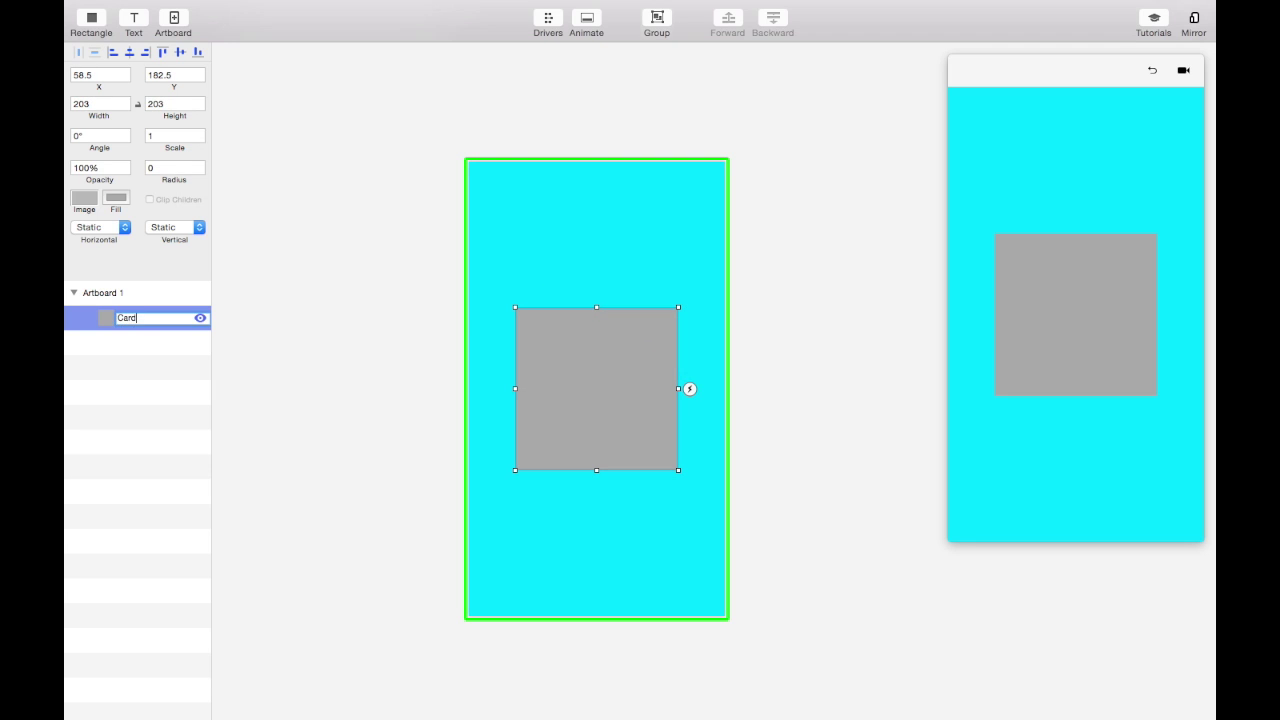
pyautogui.press('Return')
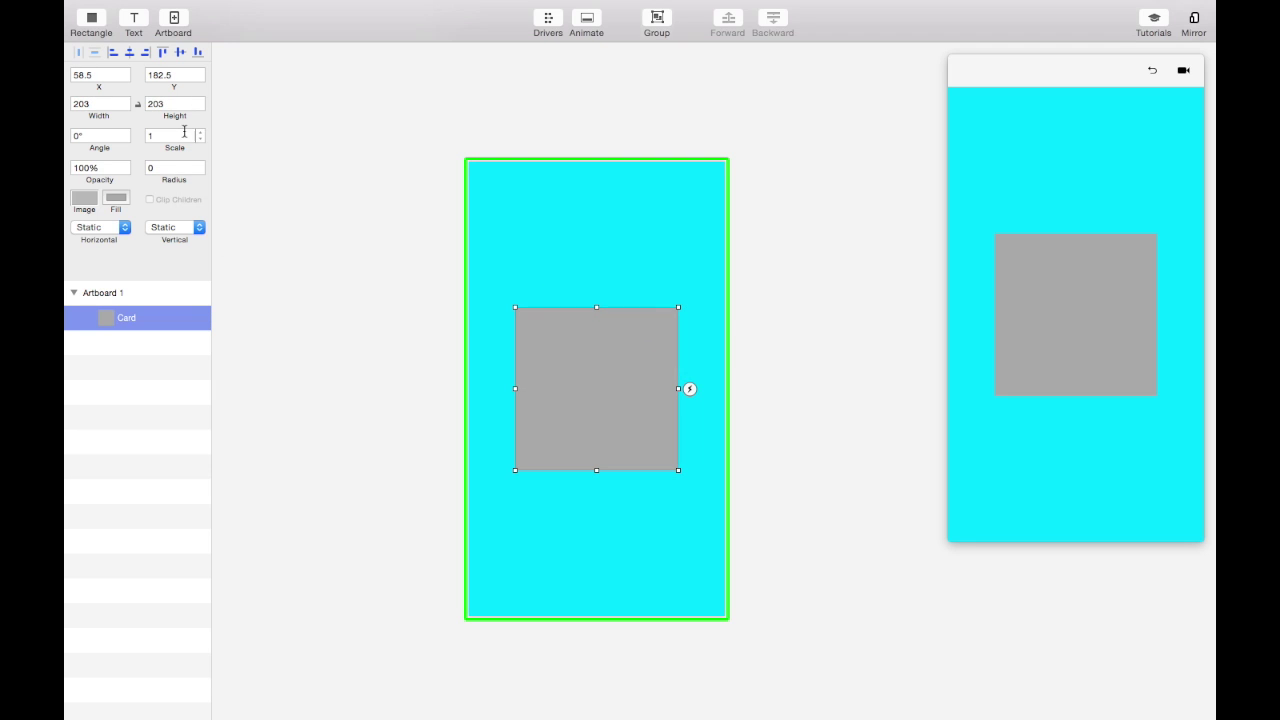
pyautogui.click(116, 198)
pyautogui.moveTo(298, 255); pyautogui.dragTo(210, 254)
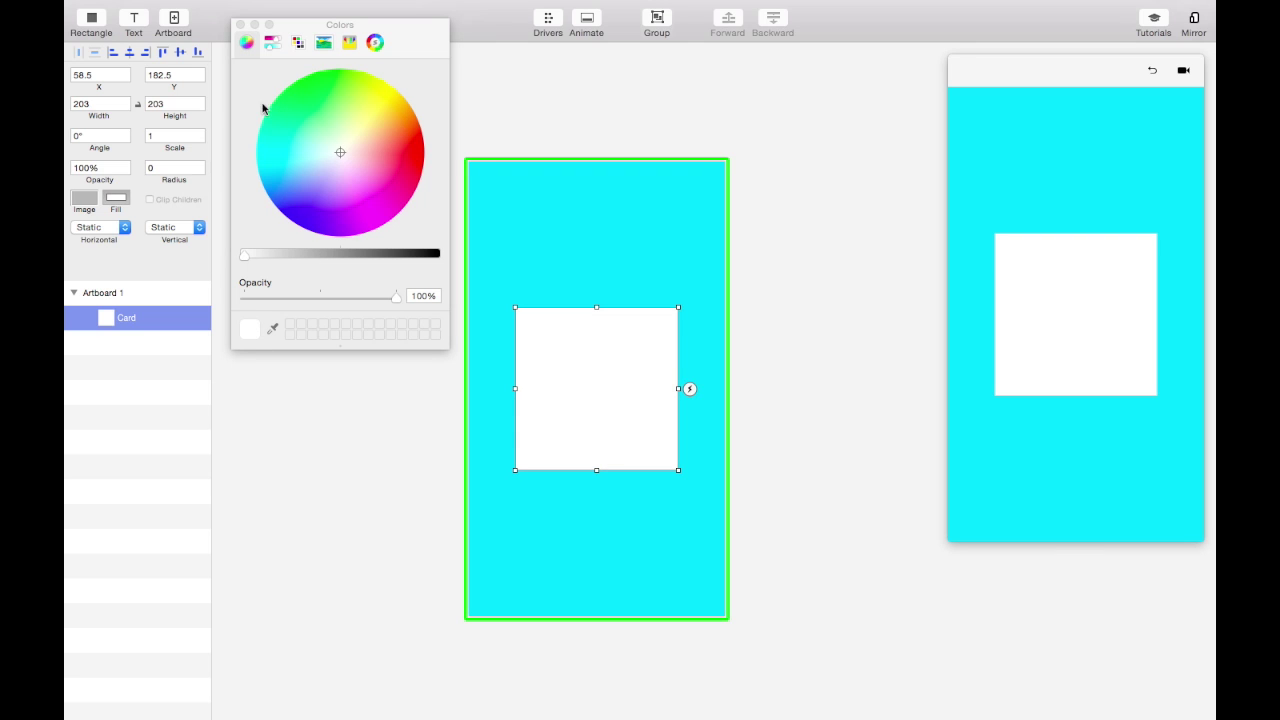
pyautogui.click(241, 24)
pyautogui.moveTo(172, 179); pyautogui.dragTo(184, 179)
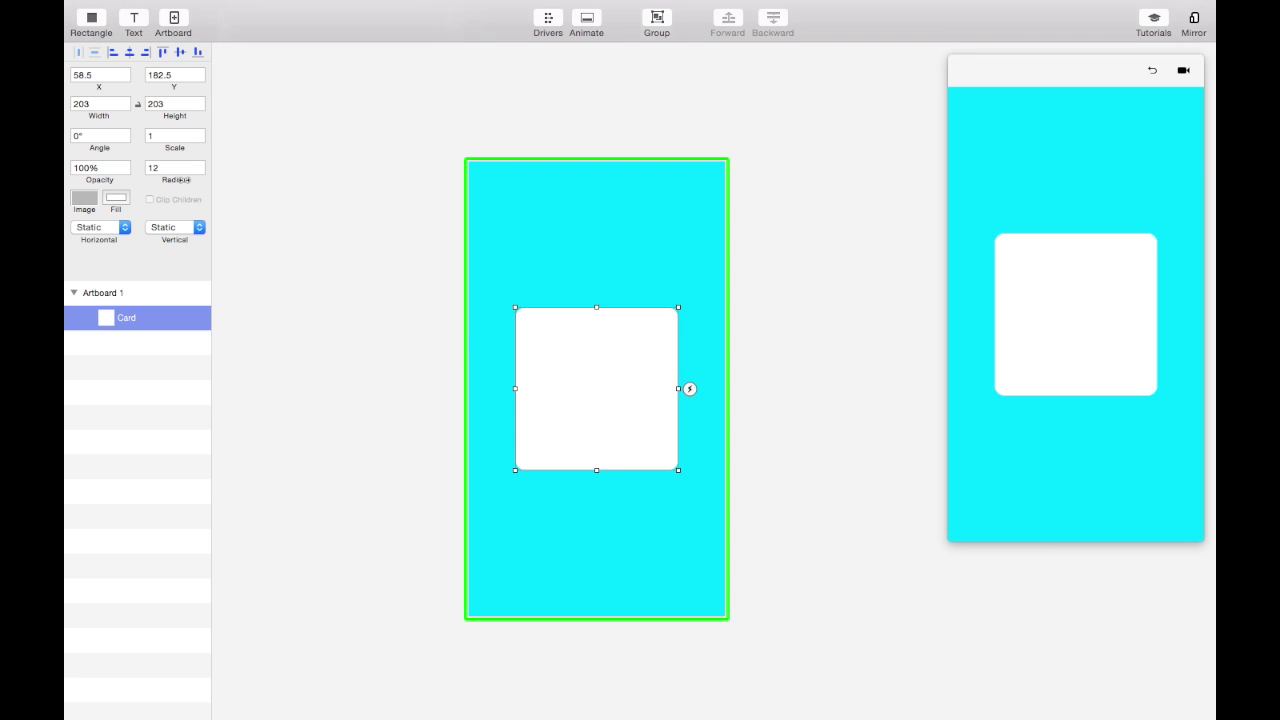
pyautogui.click(425, 297)
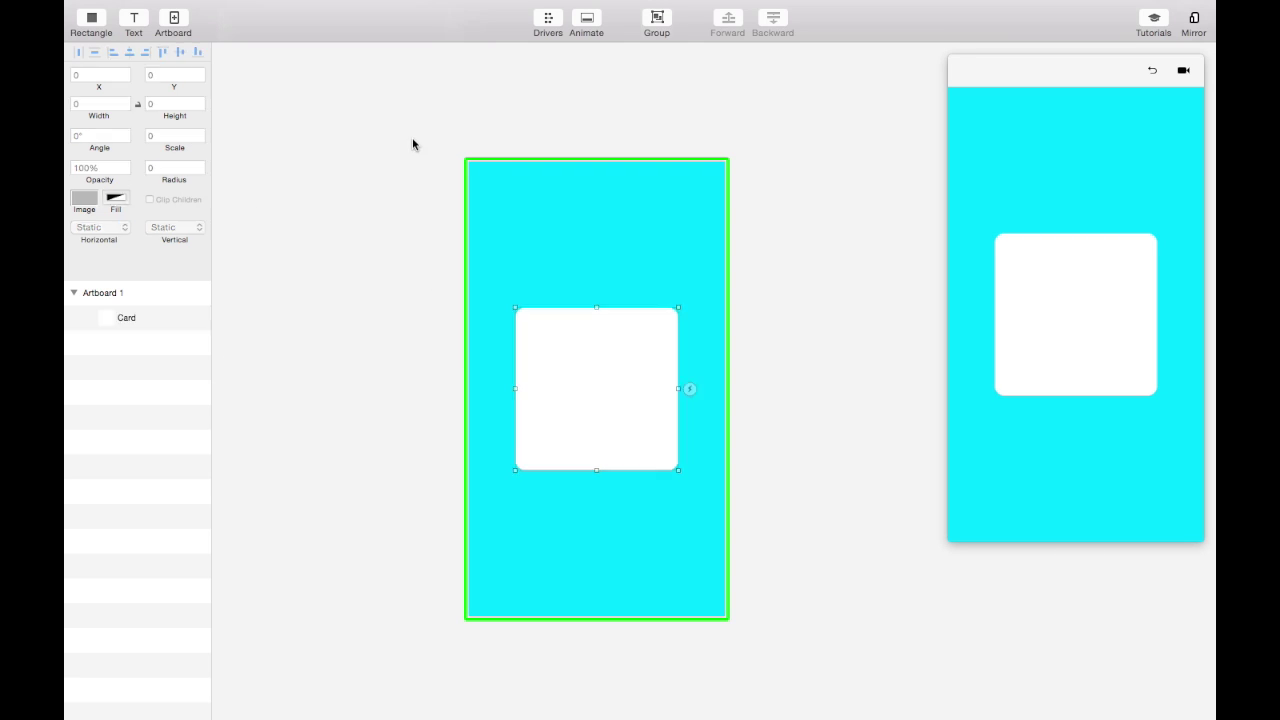
# Step: Show the Drivers panel for Artboard 1 with the Card layer selected
pyautogui.click(548, 20)
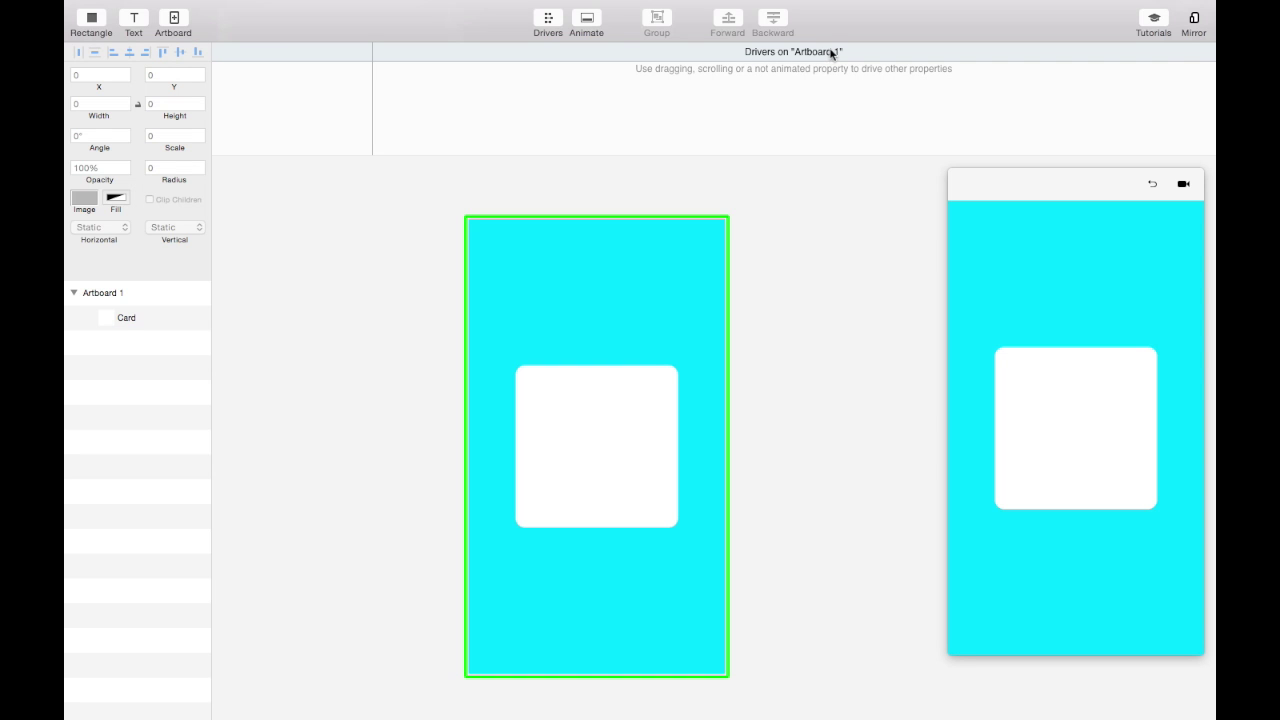
pyautogui.click(523, 471)
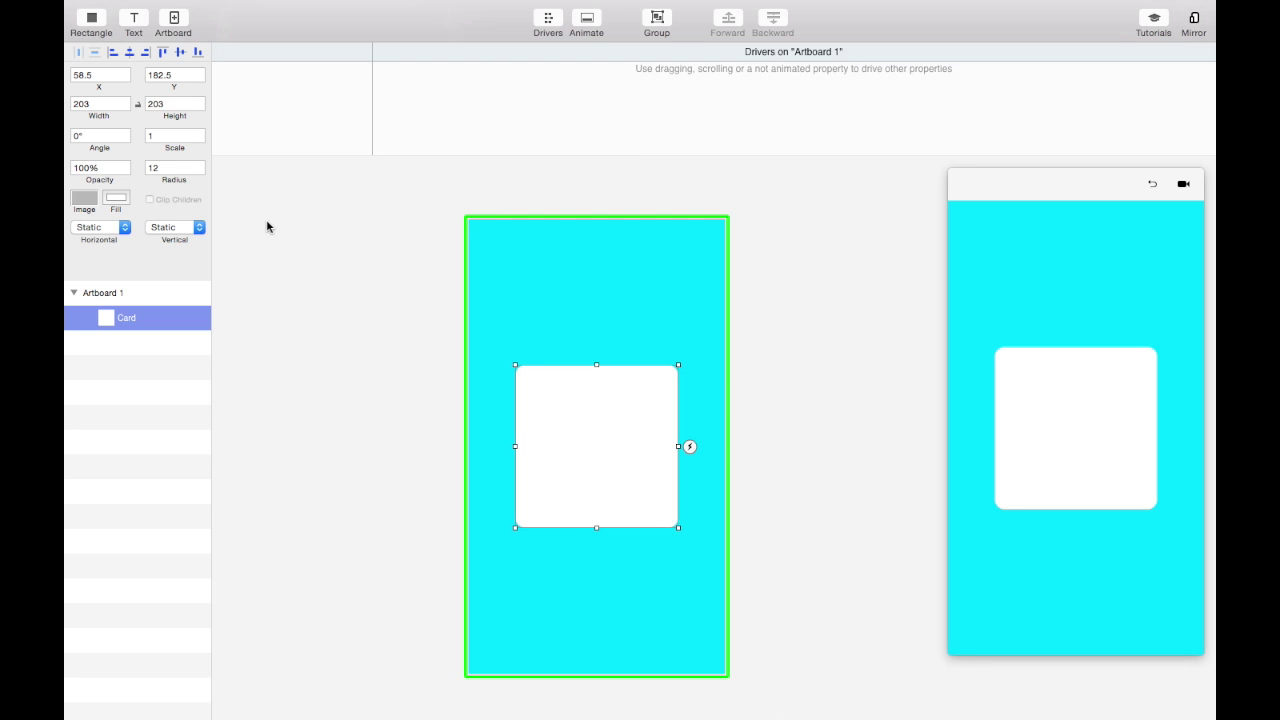
# Step: Set the Card's Horizontal interaction to Drag, then test it and scrub the X driver
pyautogui.click(120, 229)
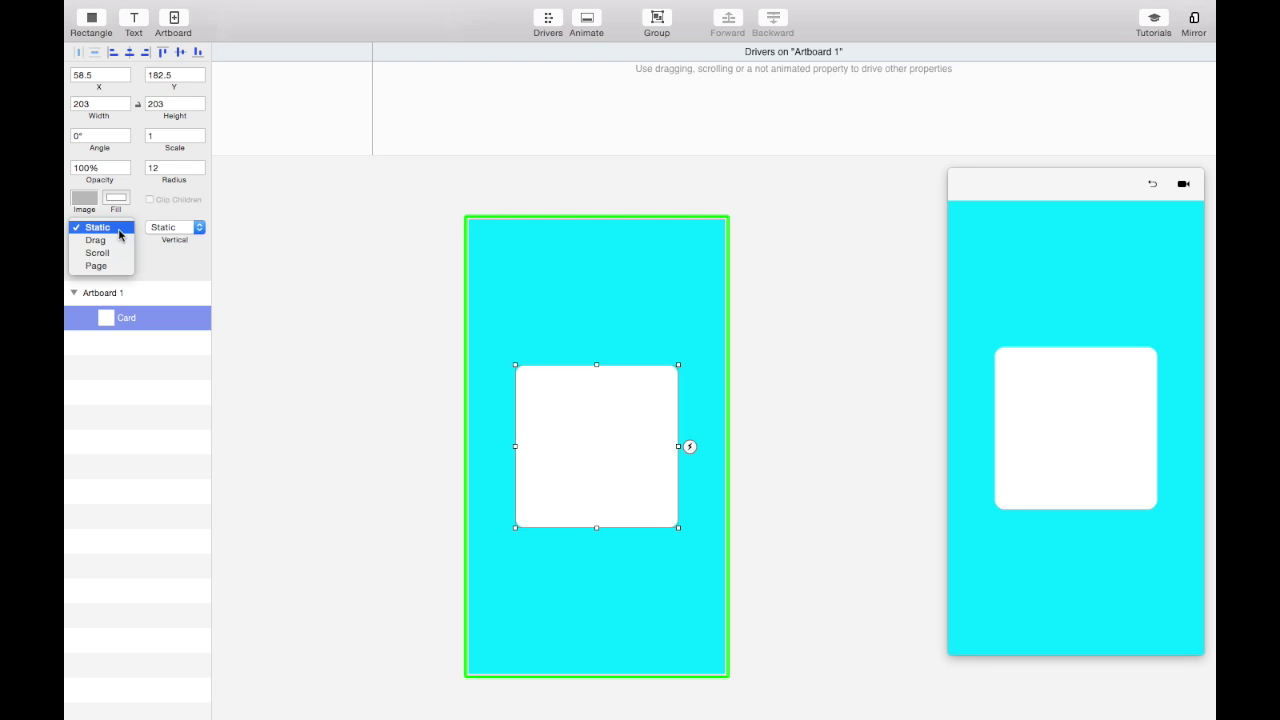
pyautogui.click(122, 242)
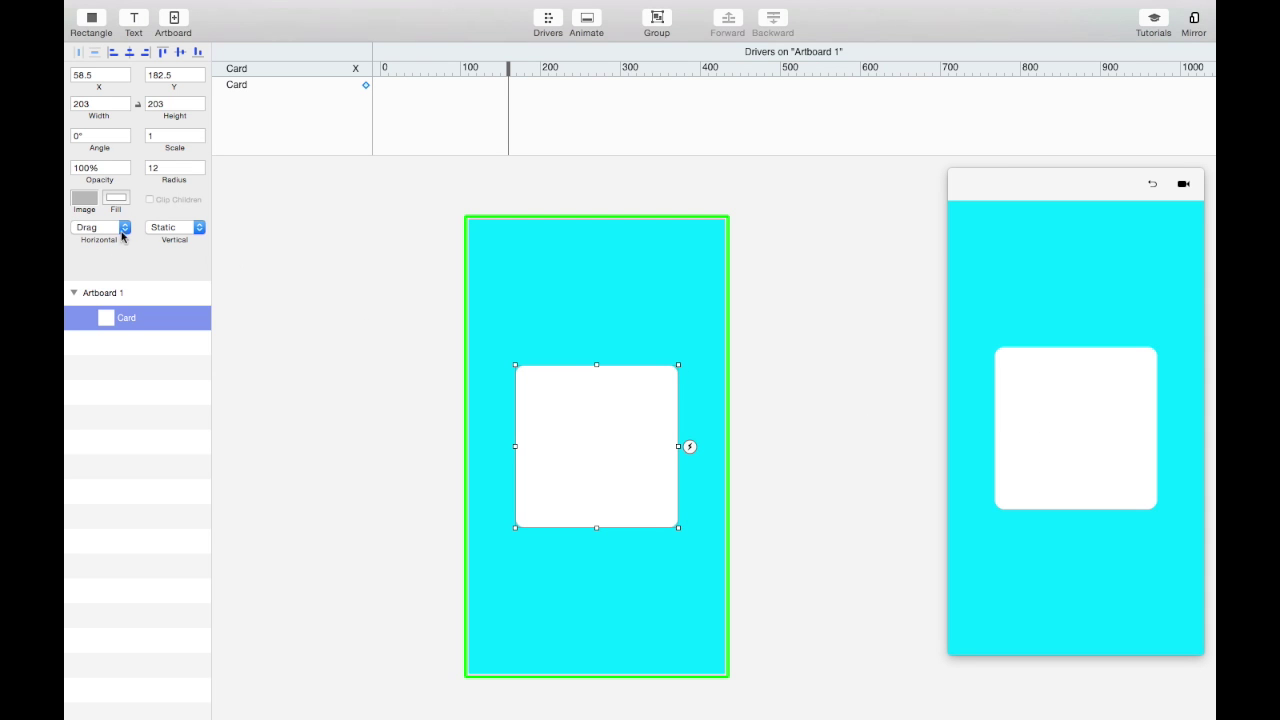
pyautogui.moveTo(1083, 438)
pyautogui.mouseDown()
pyautogui.moveTo(1009, 446)
pyautogui.moveTo(1100, 420)
pyautogui.mouseUp()
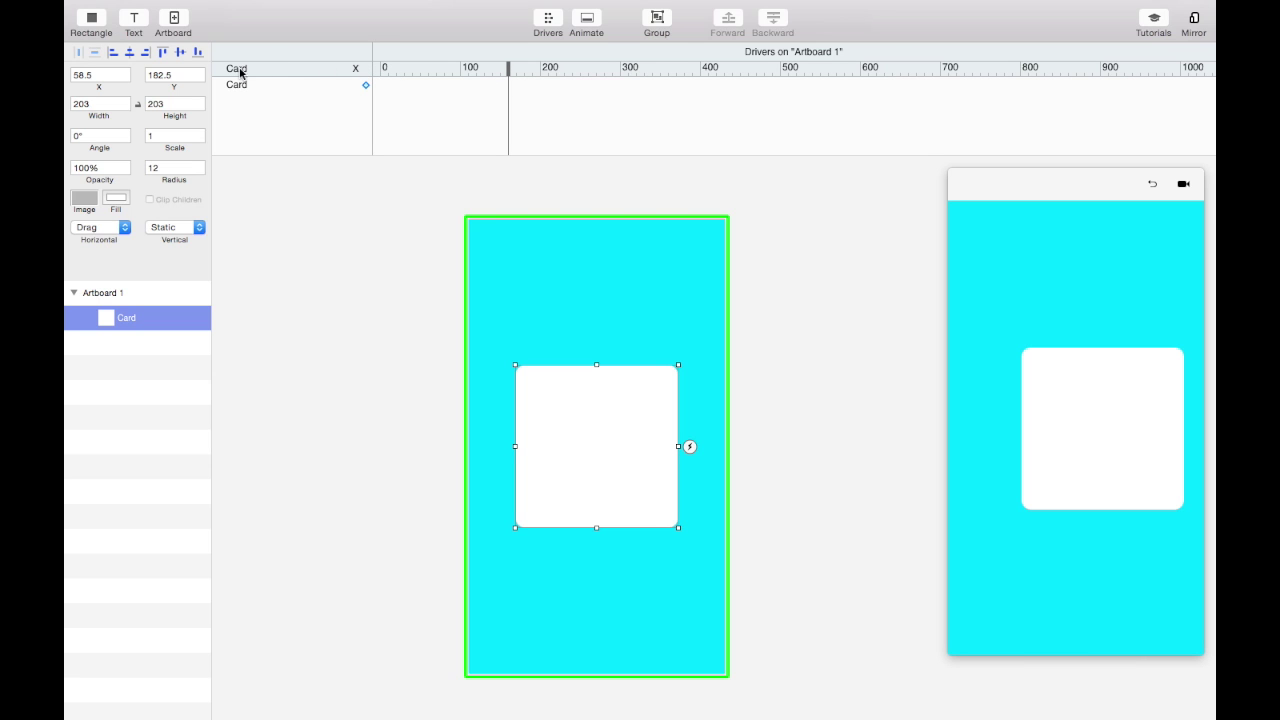
pyautogui.moveTo(508, 72); pyautogui.dragTo(381, 66)
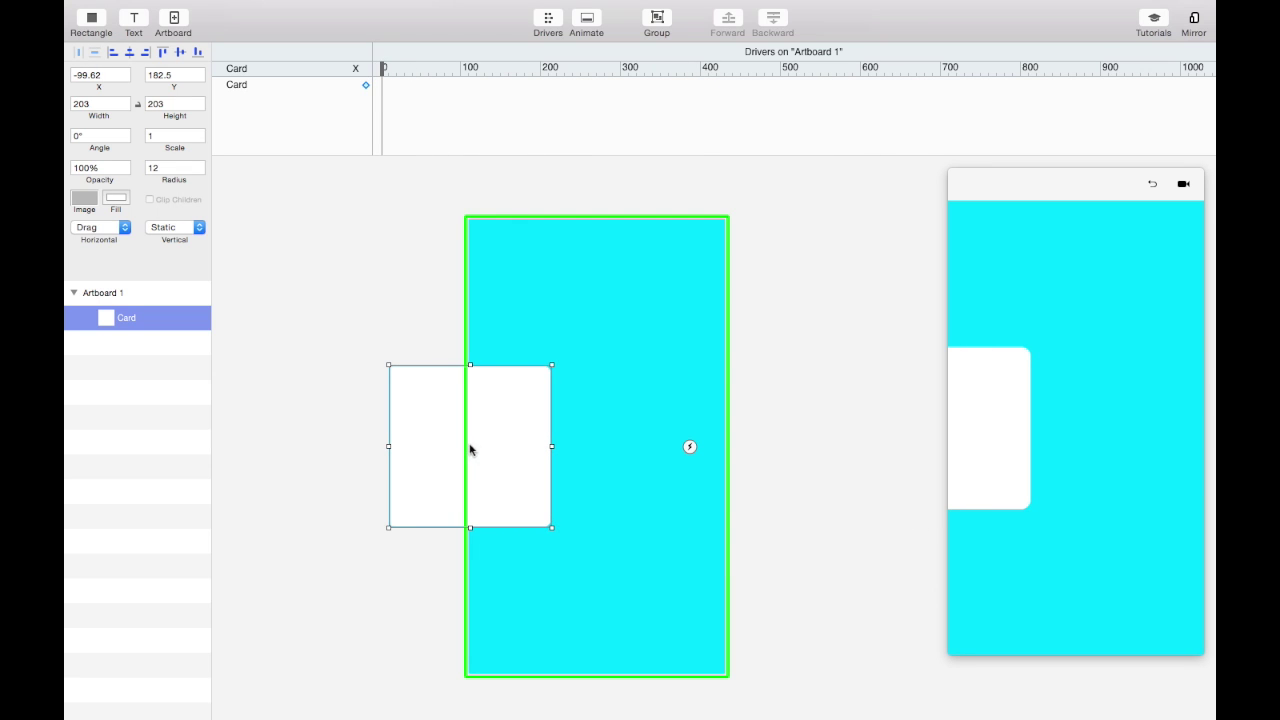
pyautogui.moveTo(383, 67); pyautogui.dragTo(509, 72)
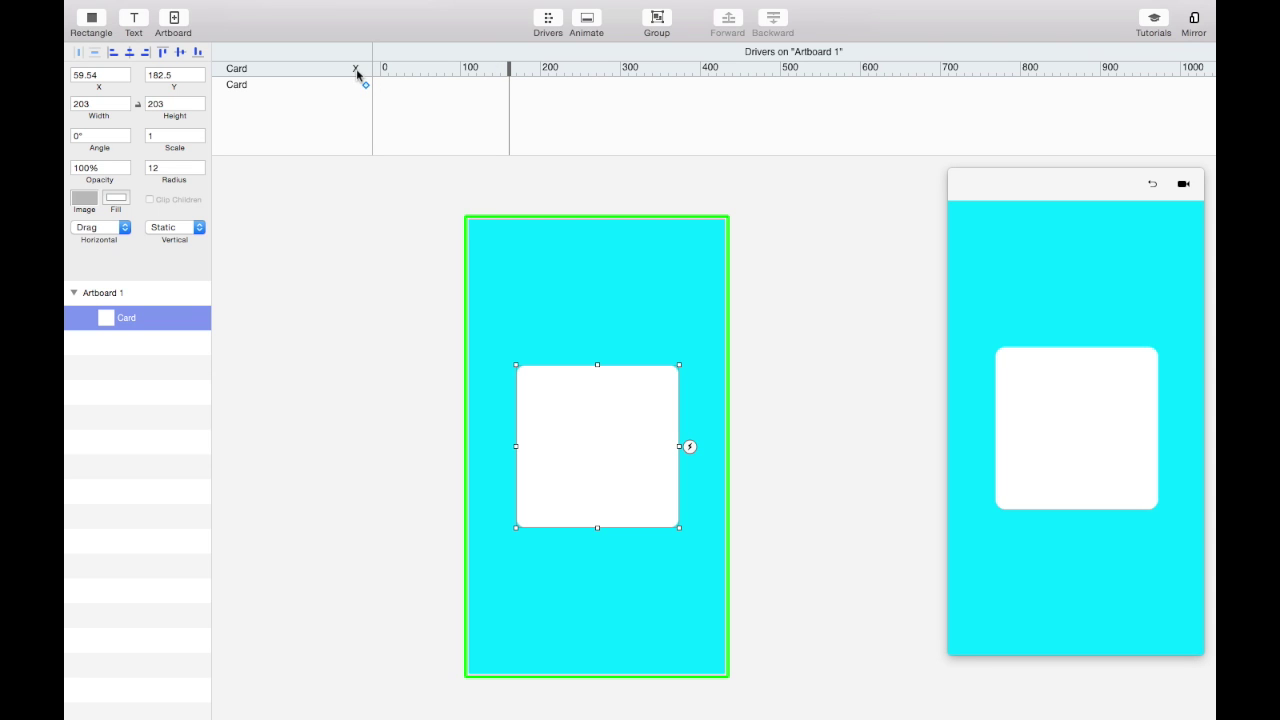
# Step: With the Card selected, add Angle as a property driven by its X position
pyautogui.click(564, 299)
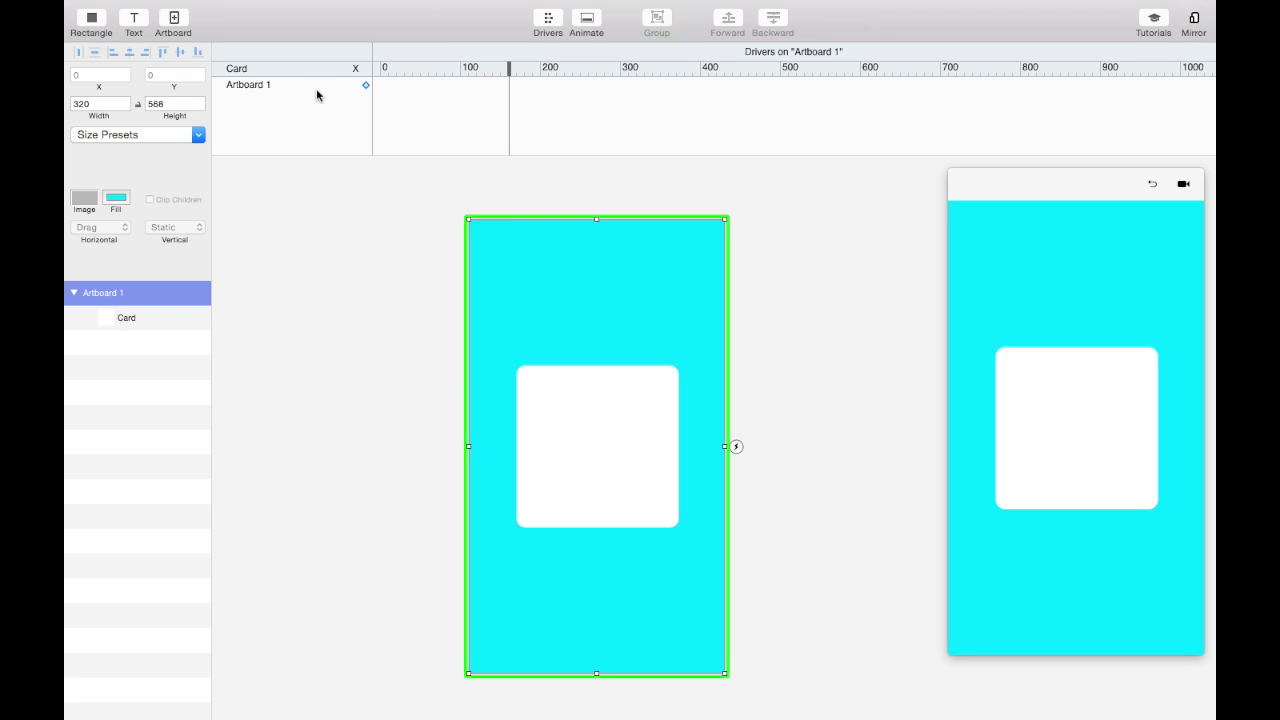
pyautogui.click(575, 429)
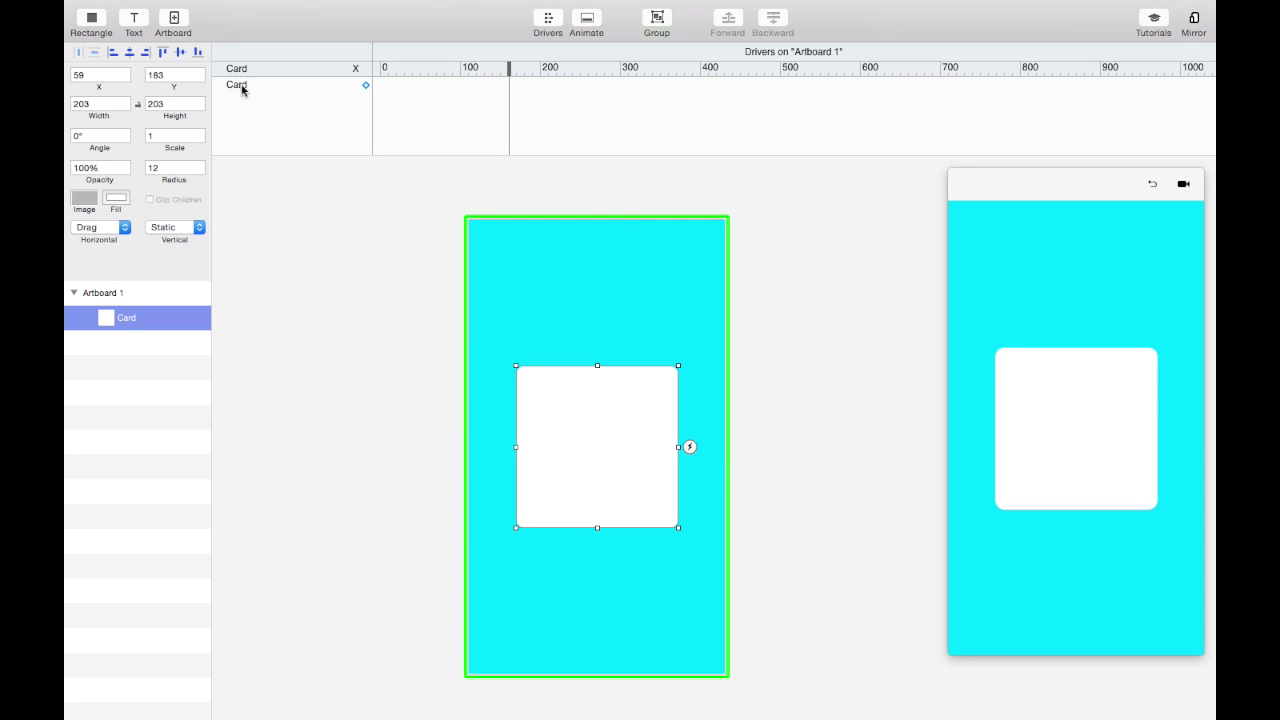
pyautogui.click(562, 262)
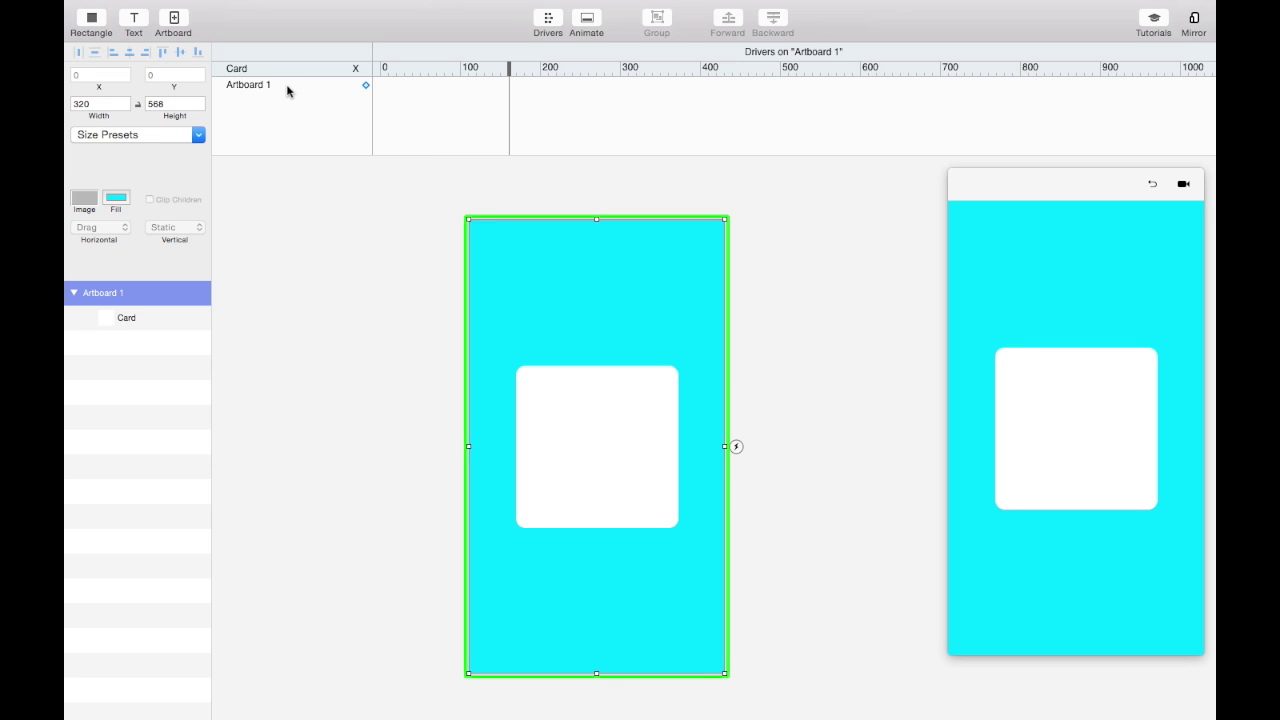
pyautogui.click(571, 406)
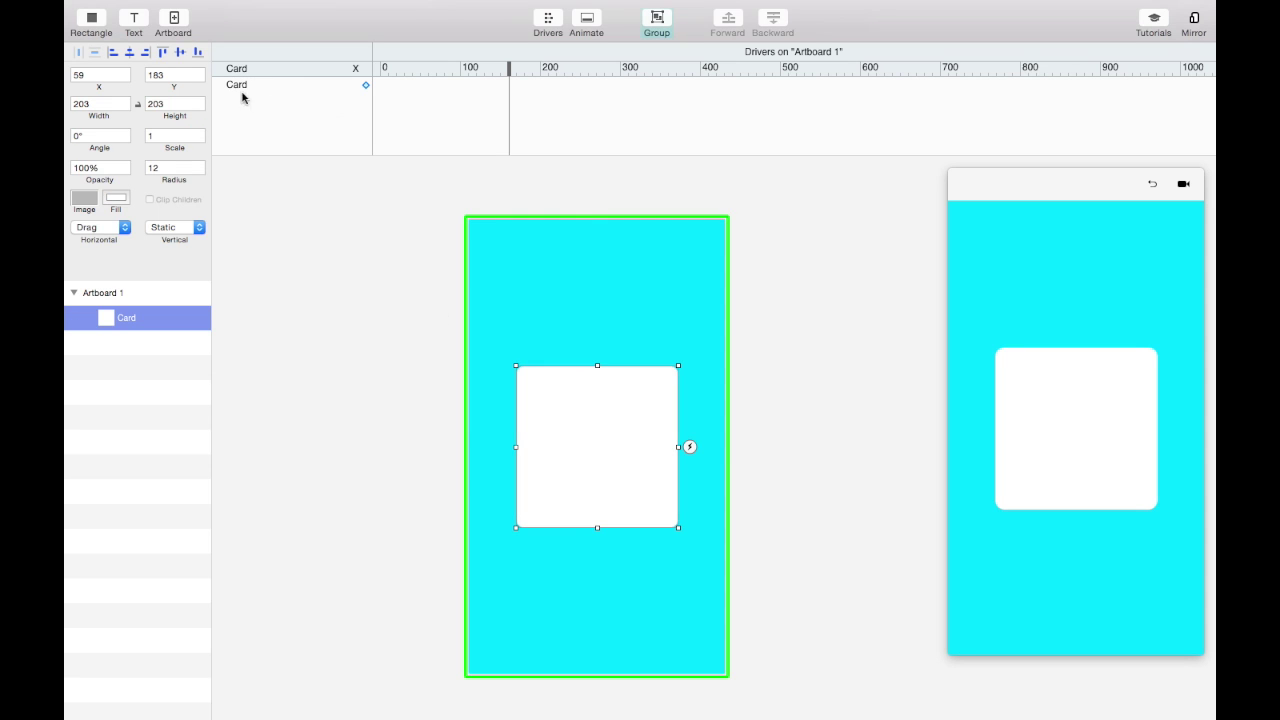
pyautogui.click(365, 85)
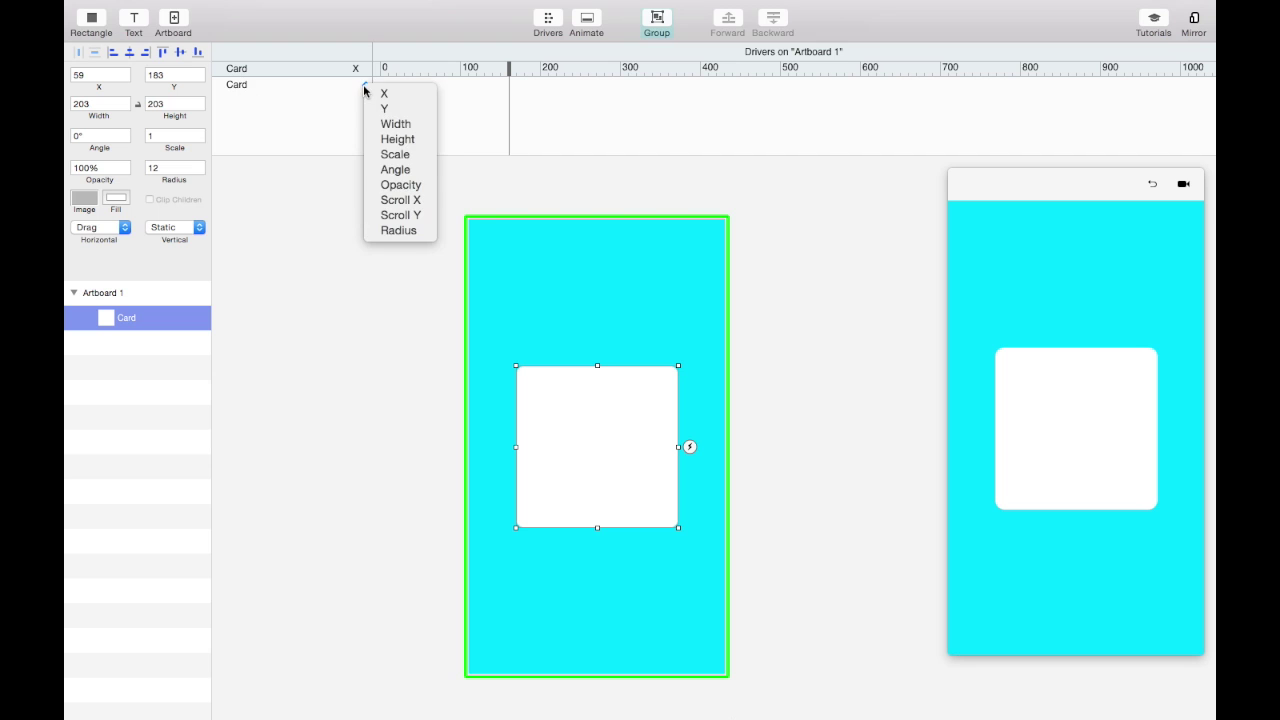
pyautogui.click(414, 170)
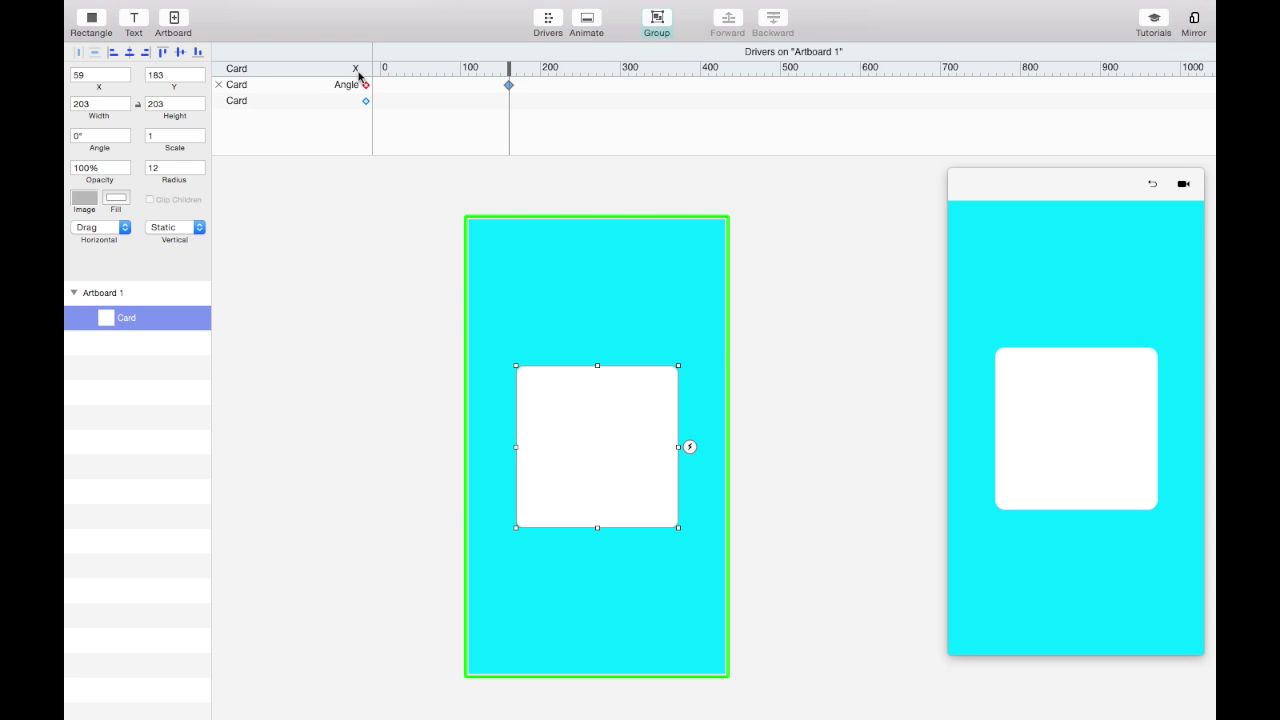
# Step: Test the drag and add an Angle keyframe on the Card's X driver track
pyautogui.moveTo(1087, 426)
pyautogui.mouseDown()
pyautogui.moveTo(986, 423)
pyautogui.moveTo(1088, 408)
pyautogui.mouseUp()
pyautogui.moveTo(657, 437); pyautogui.dragTo(626, 451)
pyautogui.moveTo(509, 70); pyautogui.dragTo(736, 70)
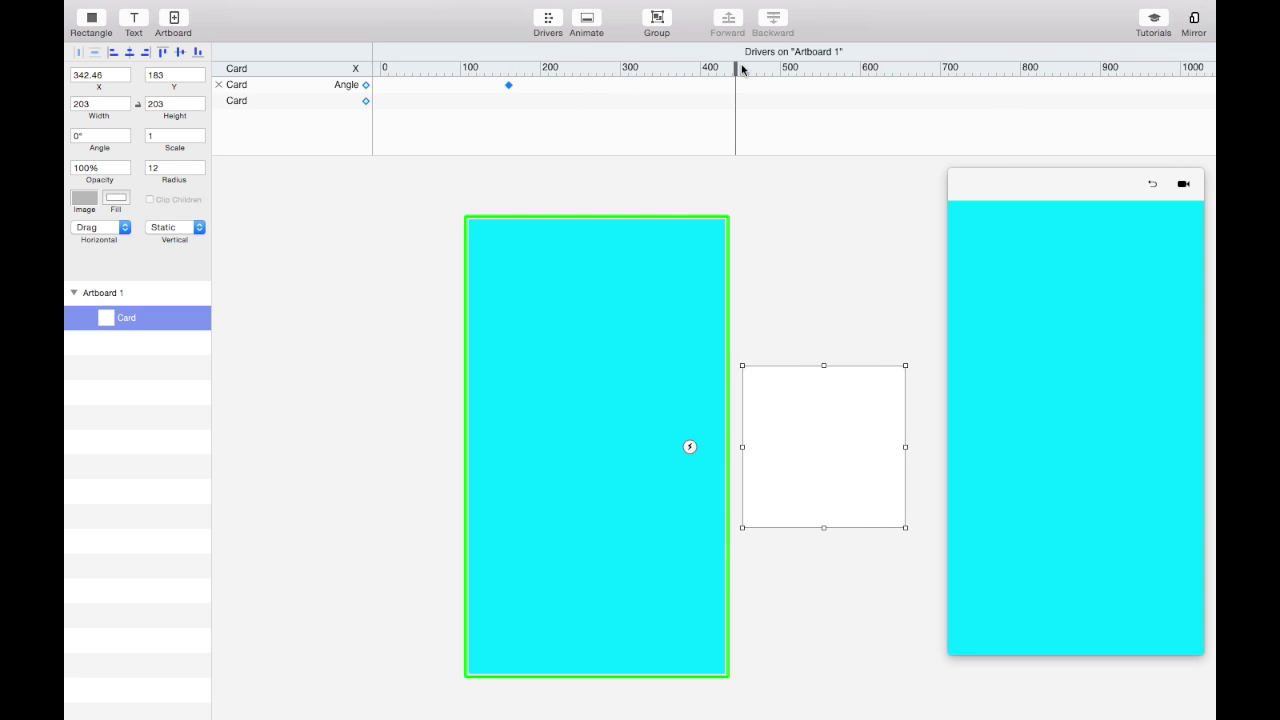
pyautogui.click(366, 86)
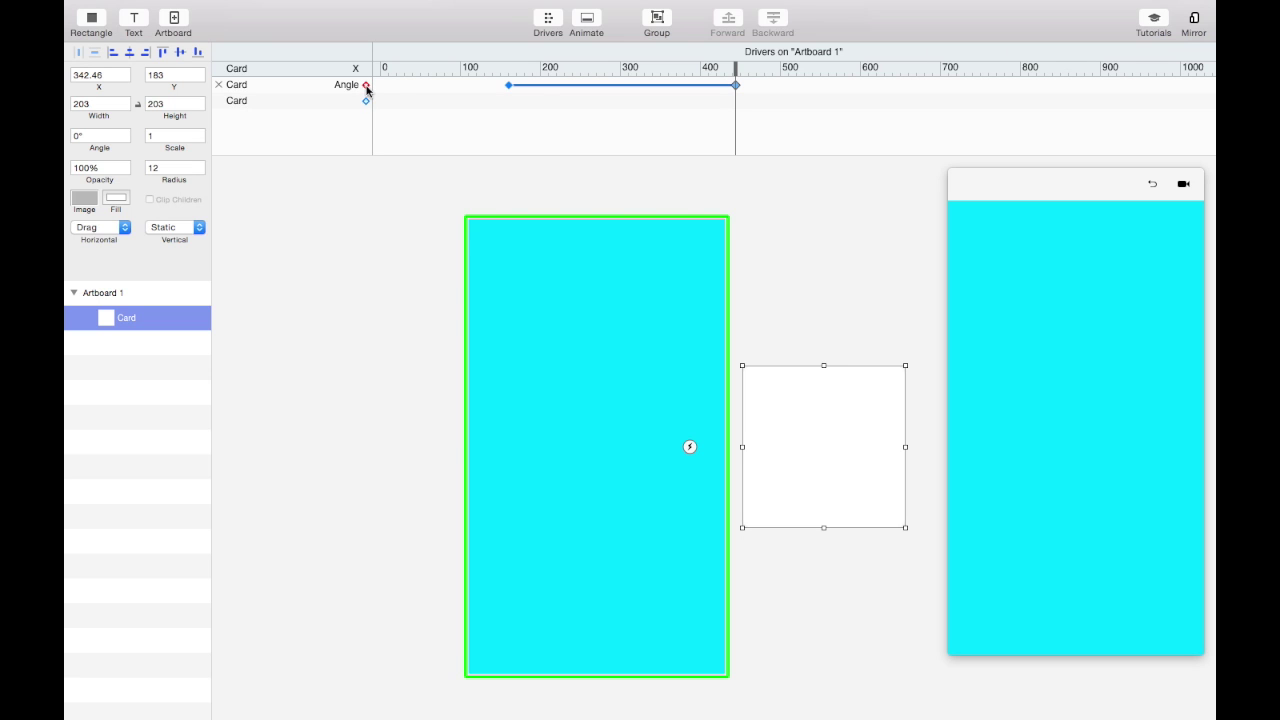
pyautogui.click(366, 86)
pyautogui.click(366, 86)
pyautogui.click(509, 71)
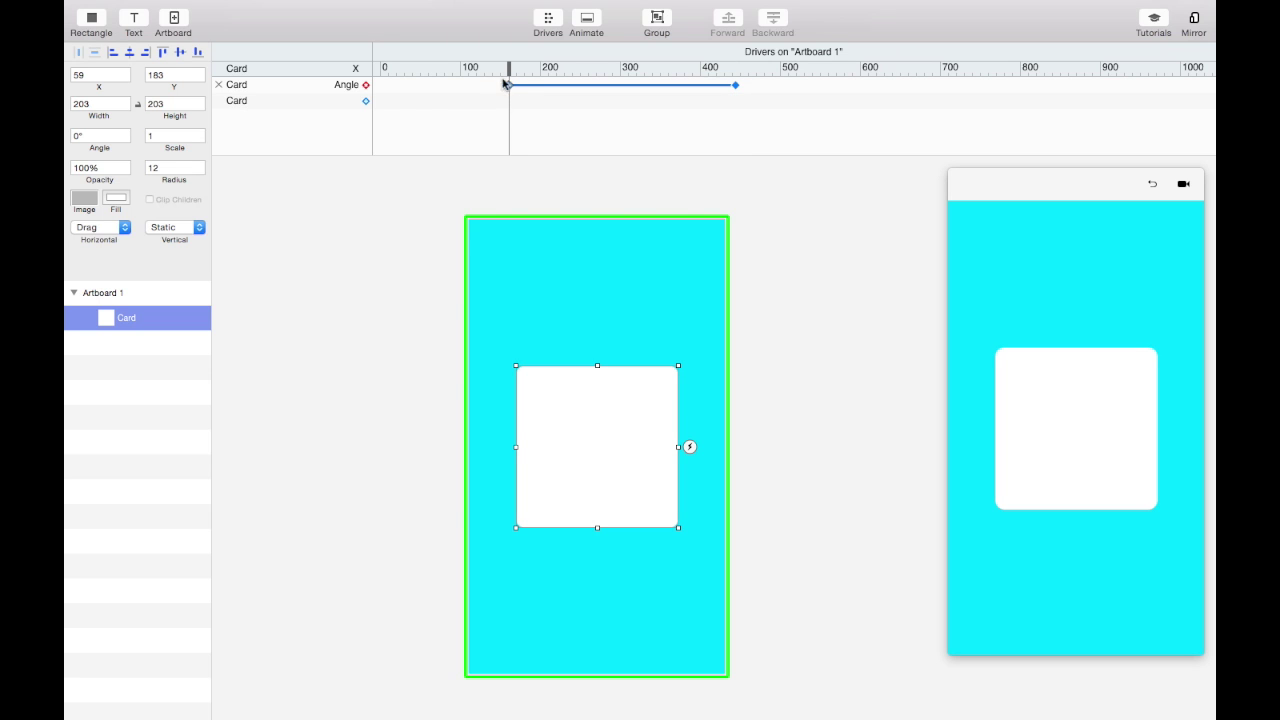
# Step: Set the Angle at the right-hand end keyframe to 34° and shift that keyframe right
pyautogui.click(737, 88)
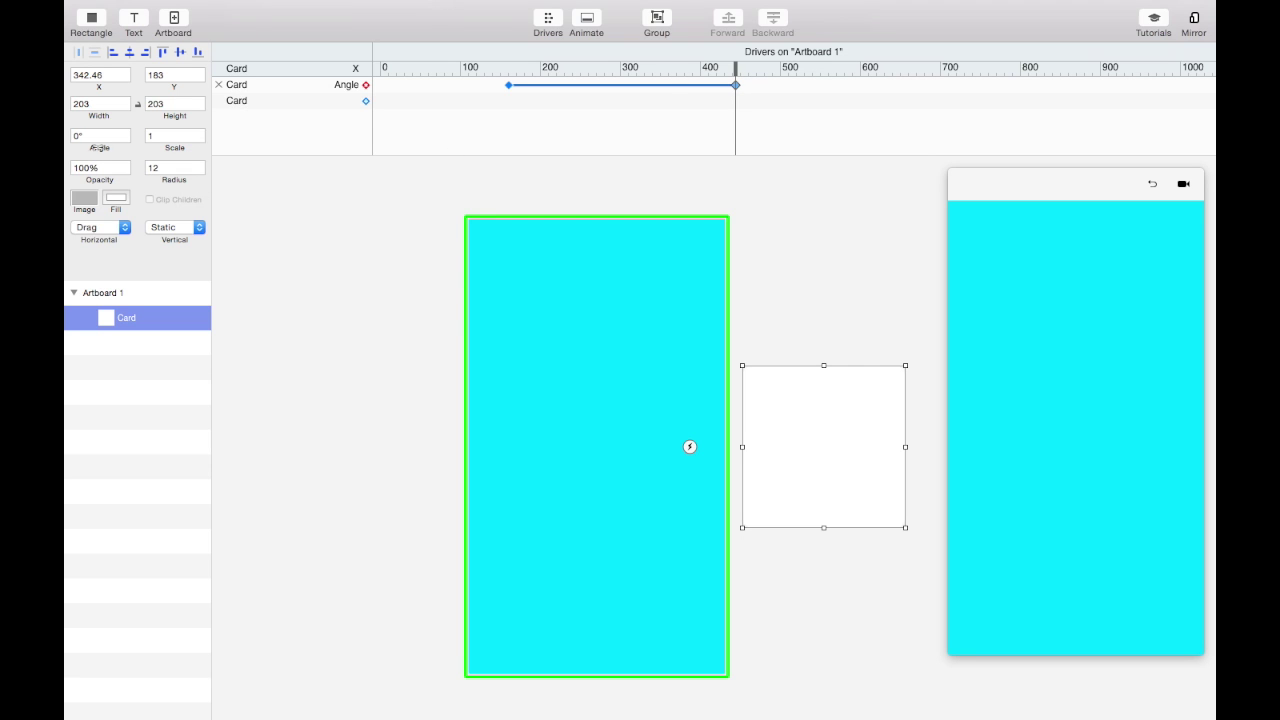
pyautogui.moveTo(97, 147); pyautogui.dragTo(130, 147)
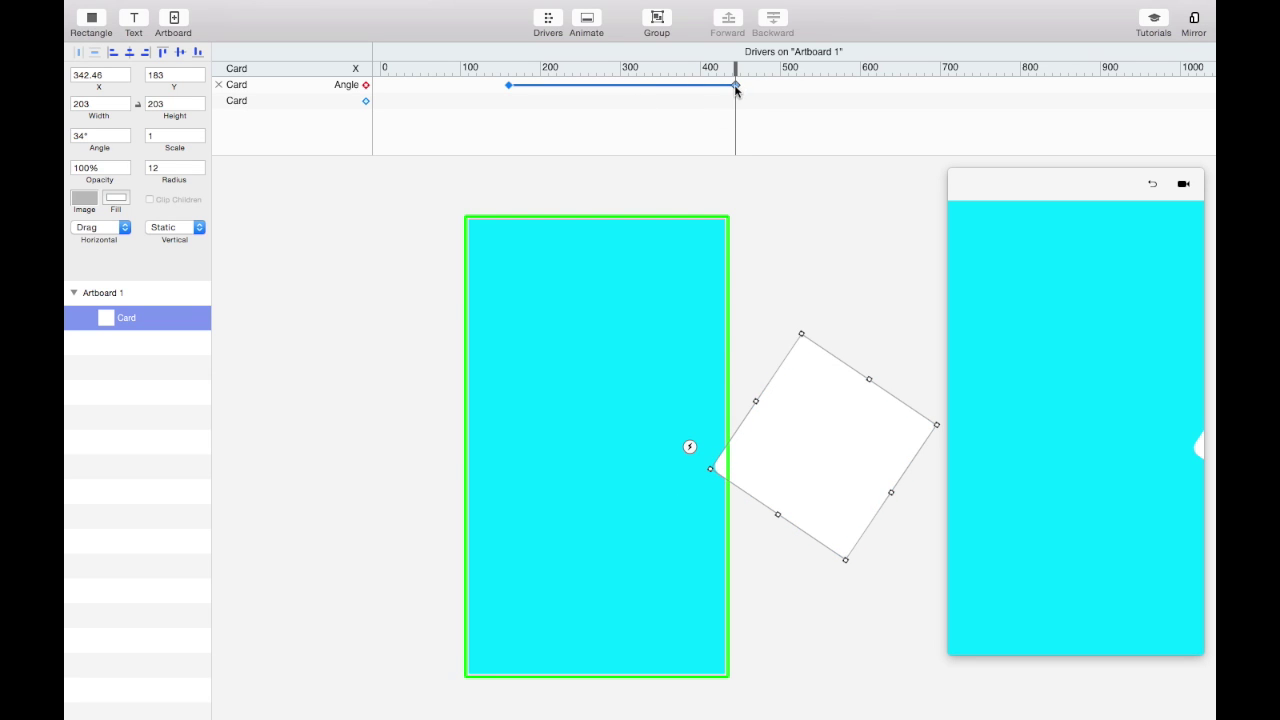
pyautogui.moveTo(737, 89); pyautogui.dragTo(509, 80)
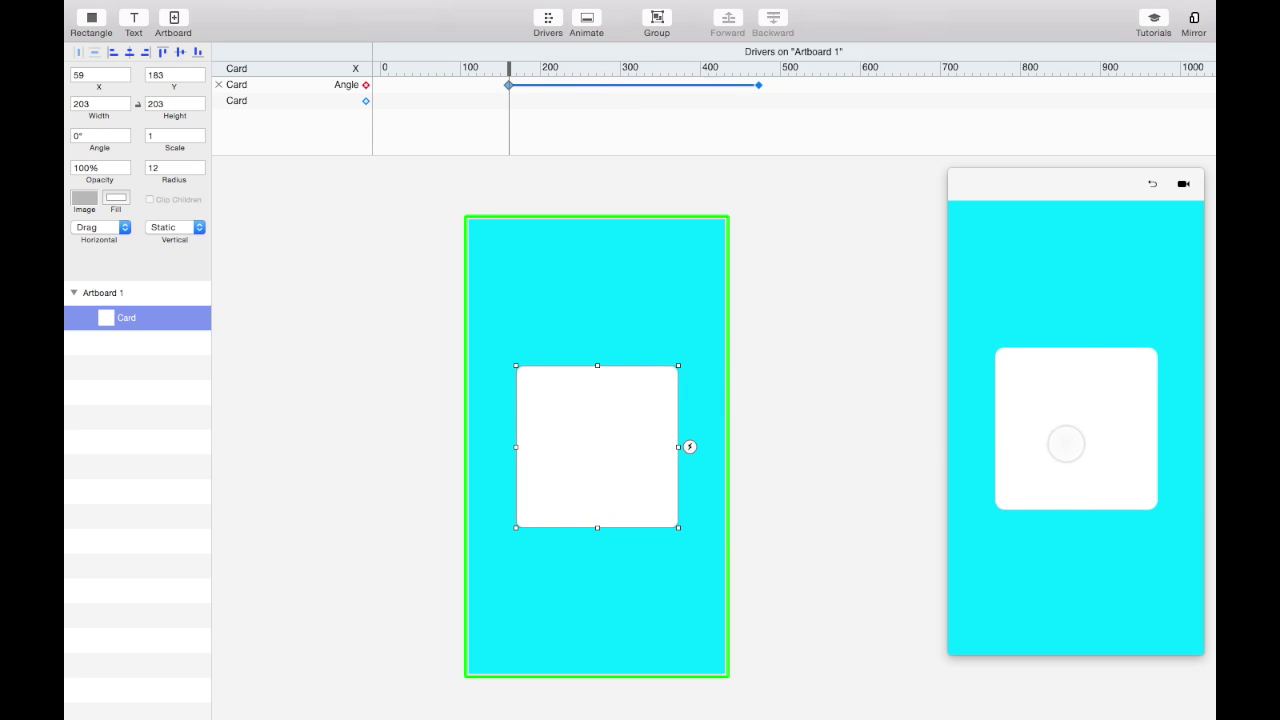
# Step: Move the driver to the left-hand position with the Card's X at -250
pyautogui.moveTo(1060, 446)
pyautogui.mouseDown()
pyautogui.moveTo(1134, 443)
pyautogui.moveTo(1014, 449)
pyautogui.moveTo(1178, 438)
pyautogui.moveTo(971, 443)
pyautogui.moveTo(1171, 449)
pyautogui.moveTo(966, 452)
pyautogui.moveTo(1060, 451)
pyautogui.mouseUp()
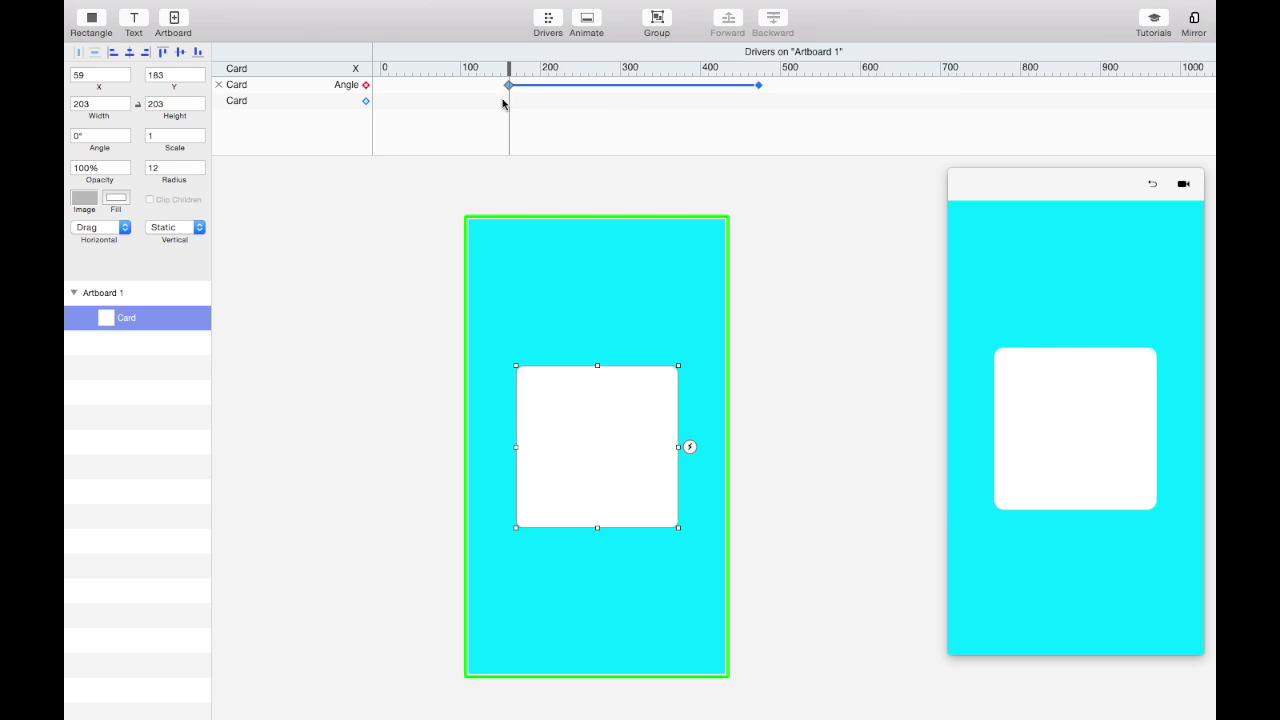
pyautogui.hscroll(-5, 474, 100)
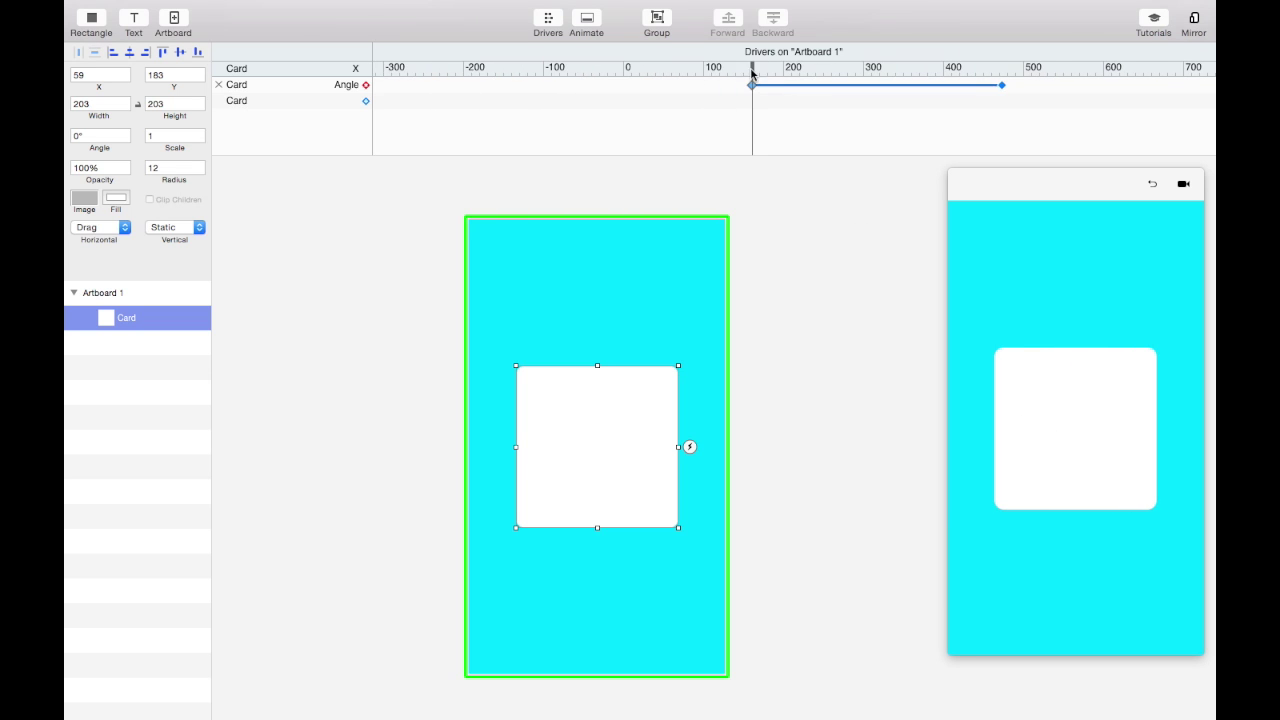
pyautogui.moveTo(752, 68); pyautogui.dragTo(508, 73)
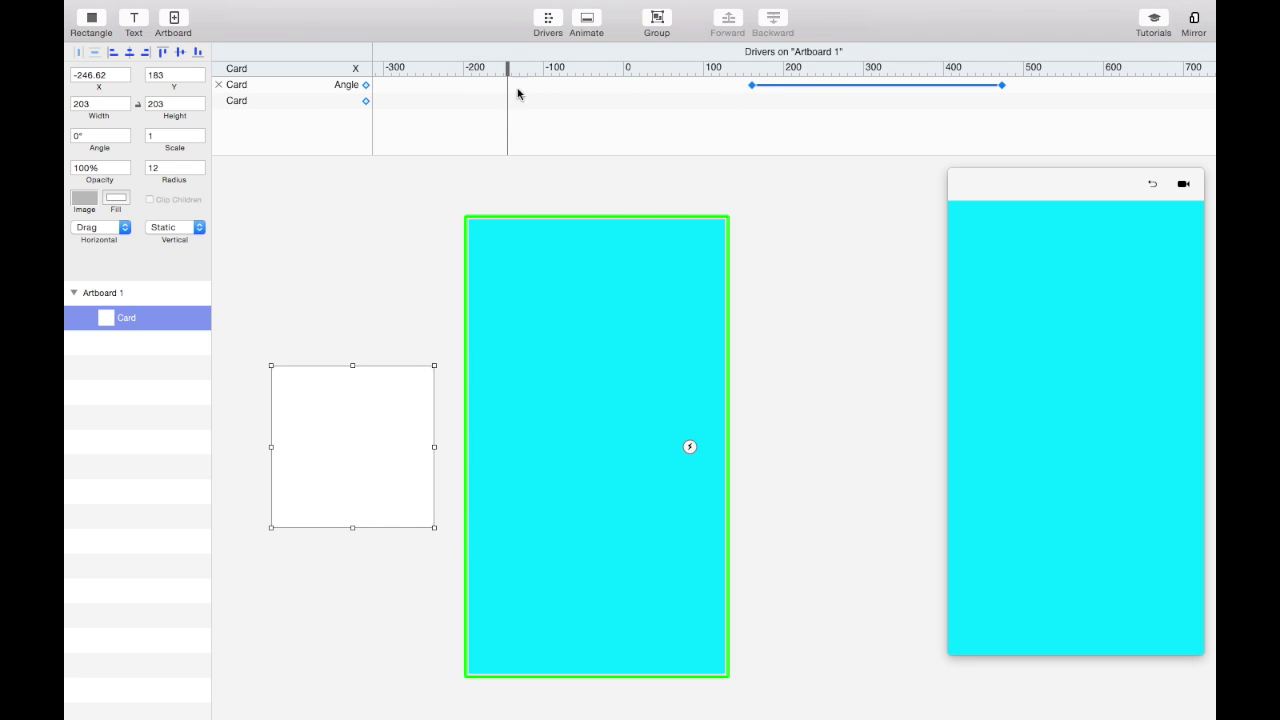
pyautogui.moveTo(511, 70); pyautogui.dragTo(514, 70)
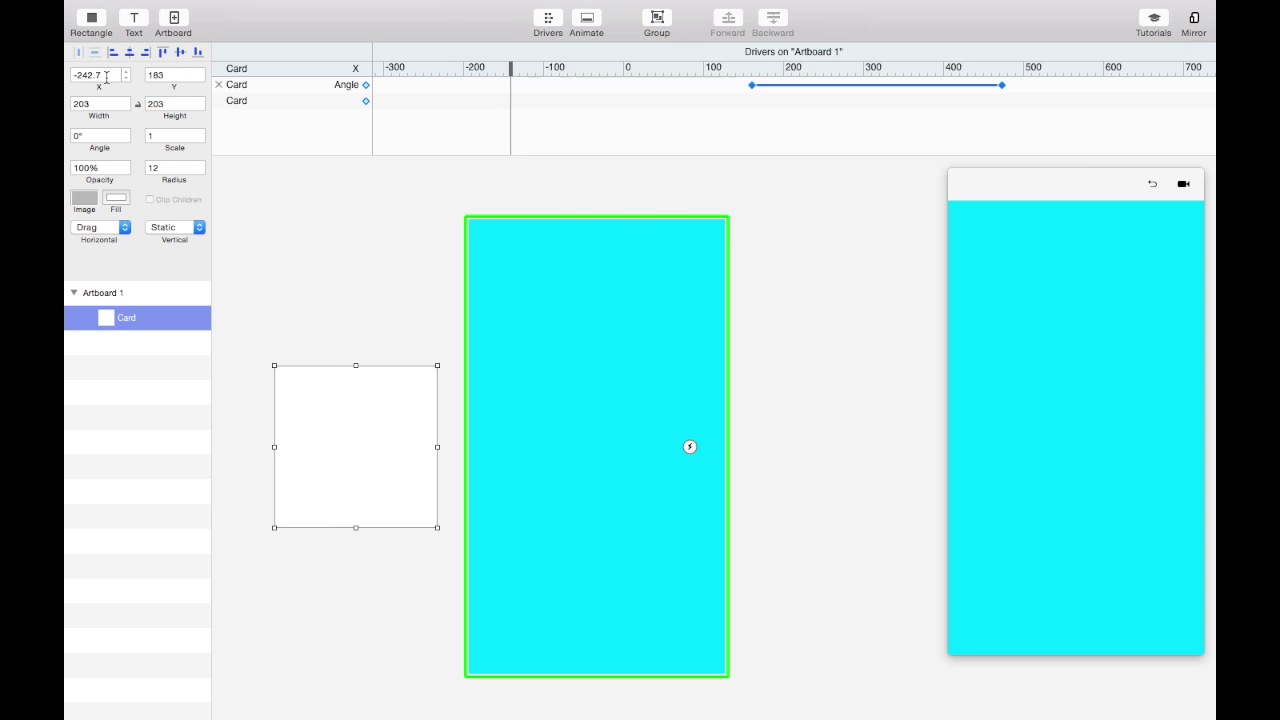
pyautogui.moveTo(87, 76); pyautogui.dragTo(70, 76)
pyautogui.write('-250')
pyautogui.press('Return')
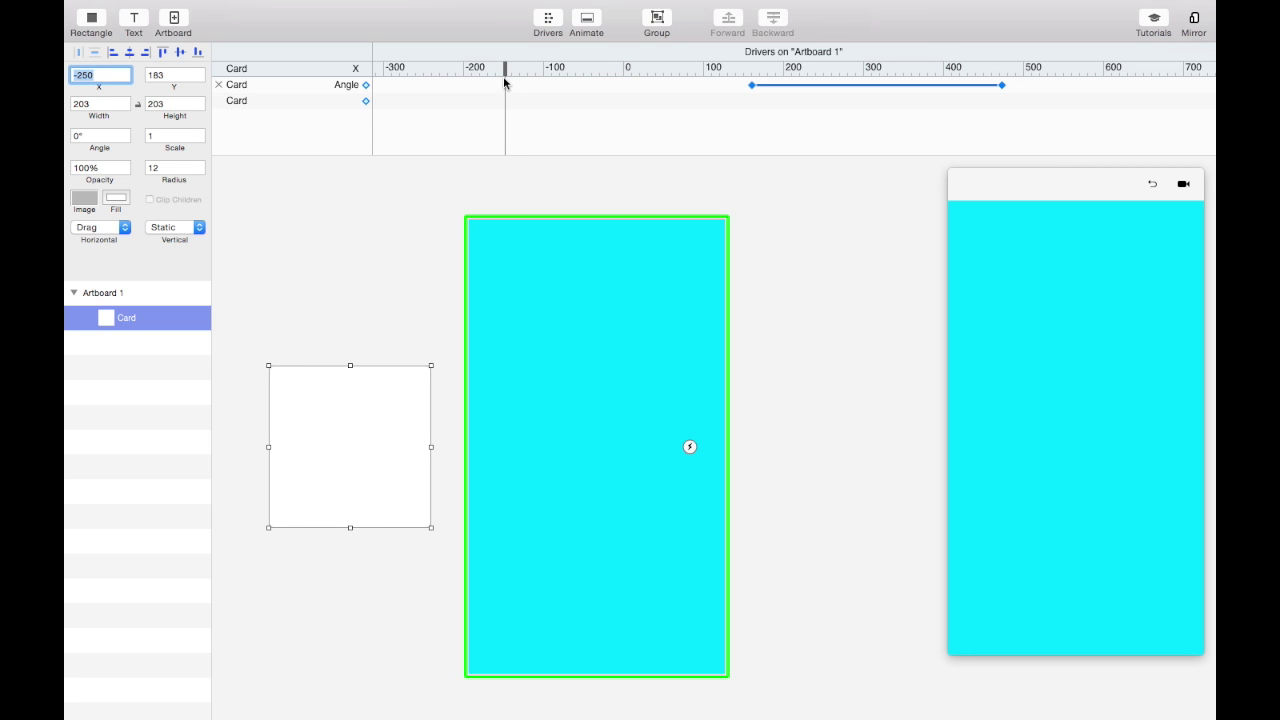
# Step: Add a left-hand Angle keyframe at -34° and return the card upright to centre
pyautogui.click(384, 434)
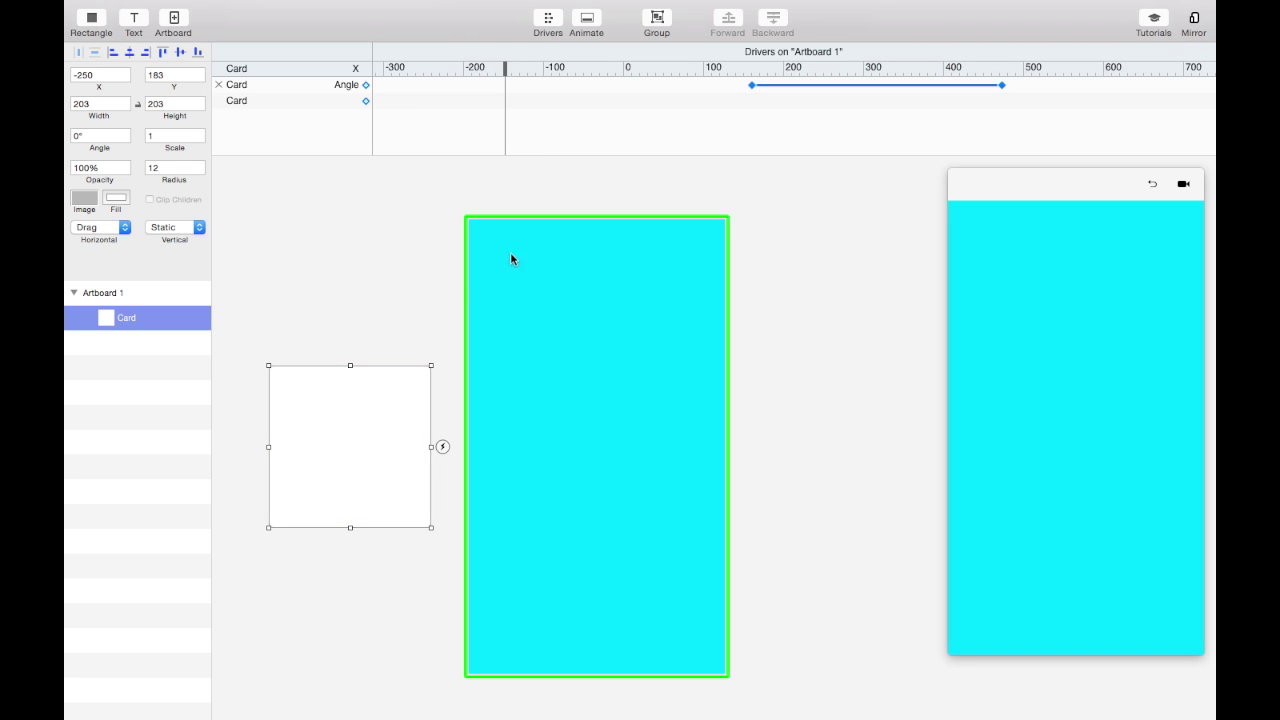
pyautogui.click(366, 86)
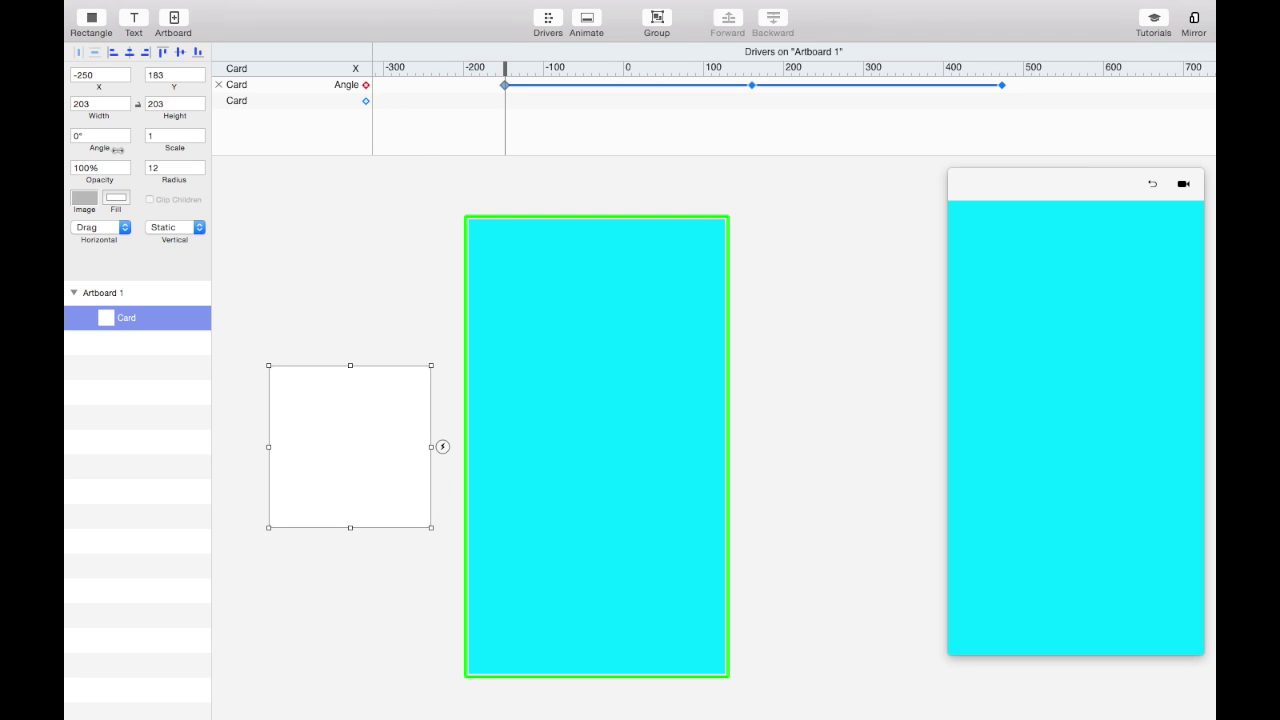
pyautogui.moveTo(110, 149); pyautogui.dragTo(66, 142)
pyautogui.moveTo(64, 135)
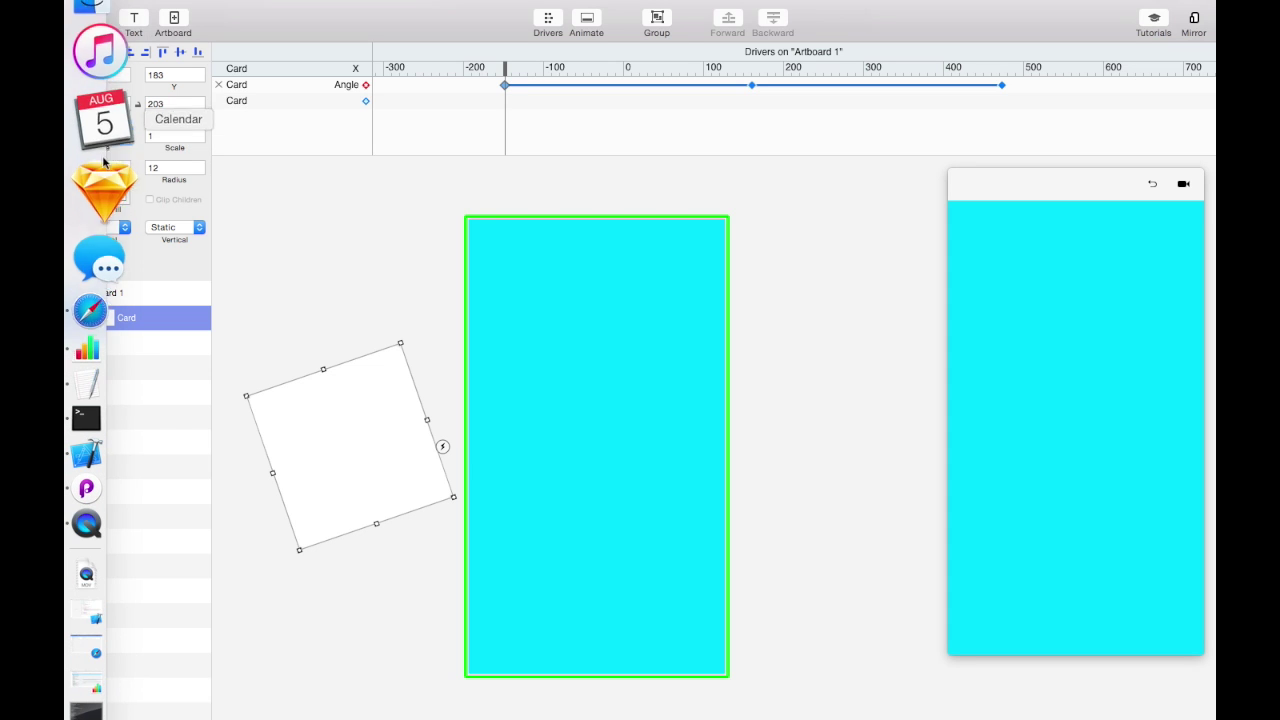
pyautogui.press('Return')
pyautogui.moveTo(508, 80); pyautogui.dragTo(751, 86)
pyautogui.moveTo(1042, 390); pyautogui.dragTo(1053, 440)
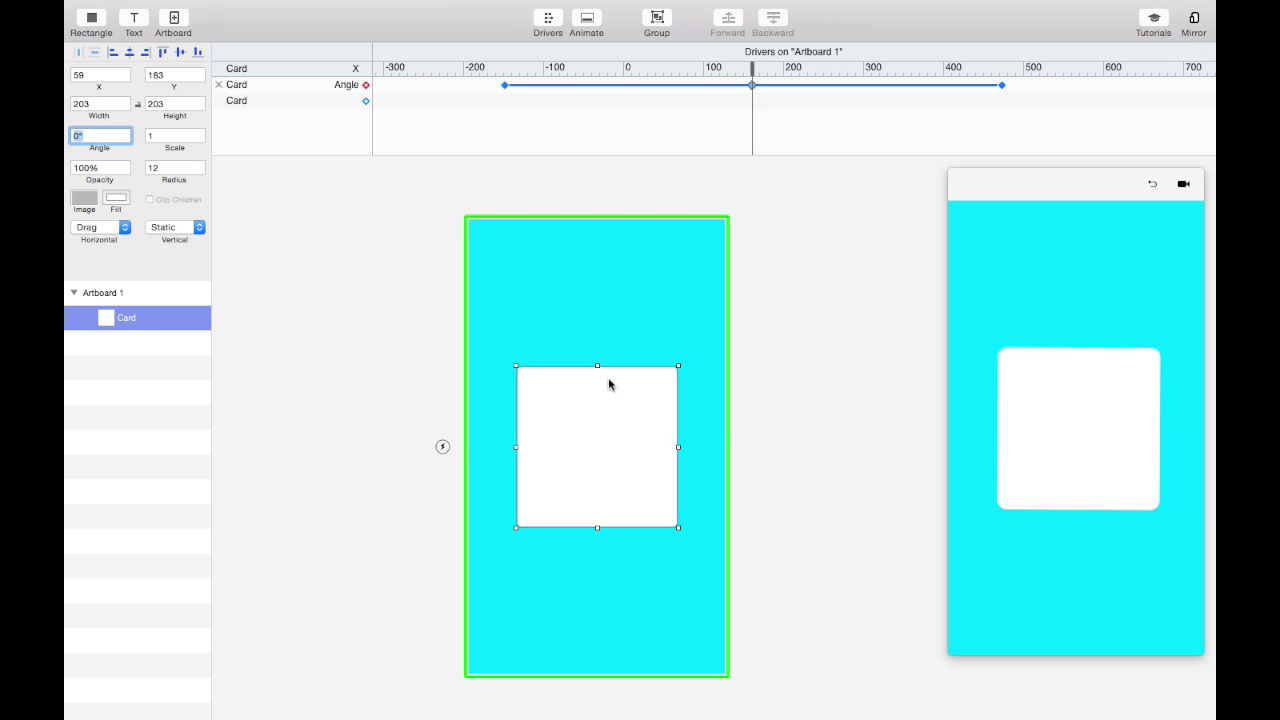
# Step: Add a green rectangle inside the Card near its upper right, widened to 78×44
pyautogui.click(617, 317)
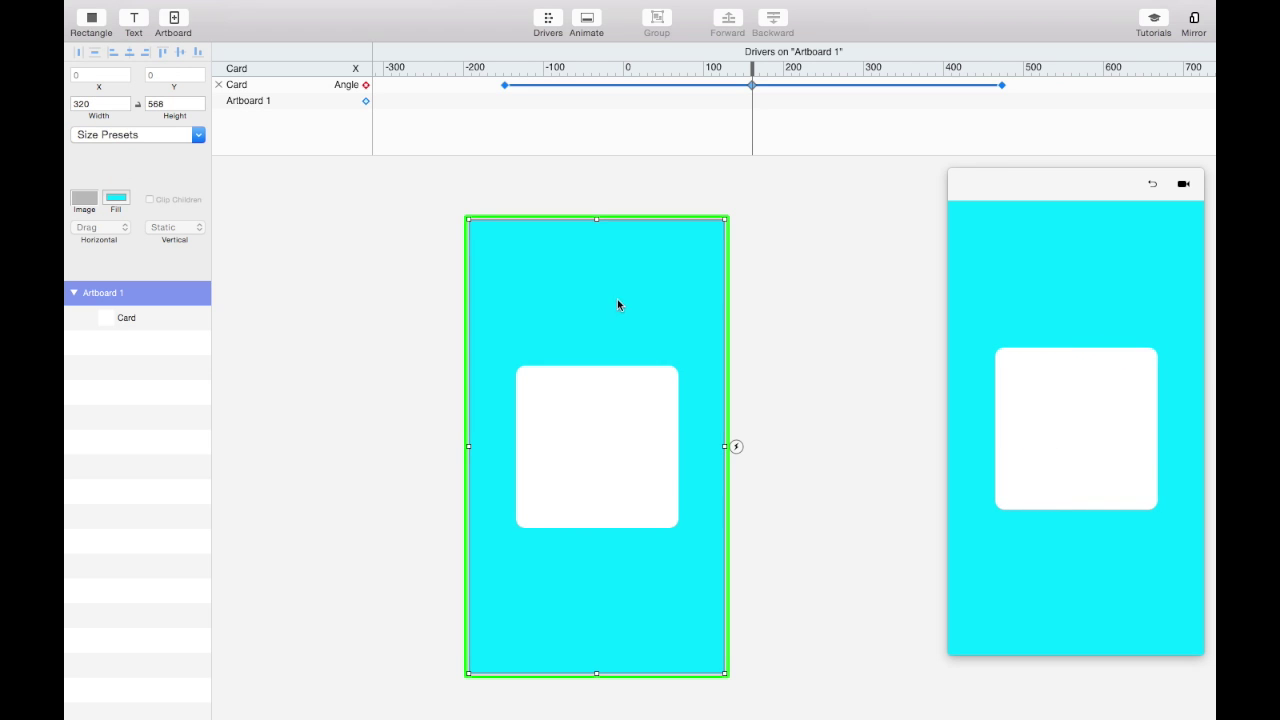
pyautogui.click(617, 443)
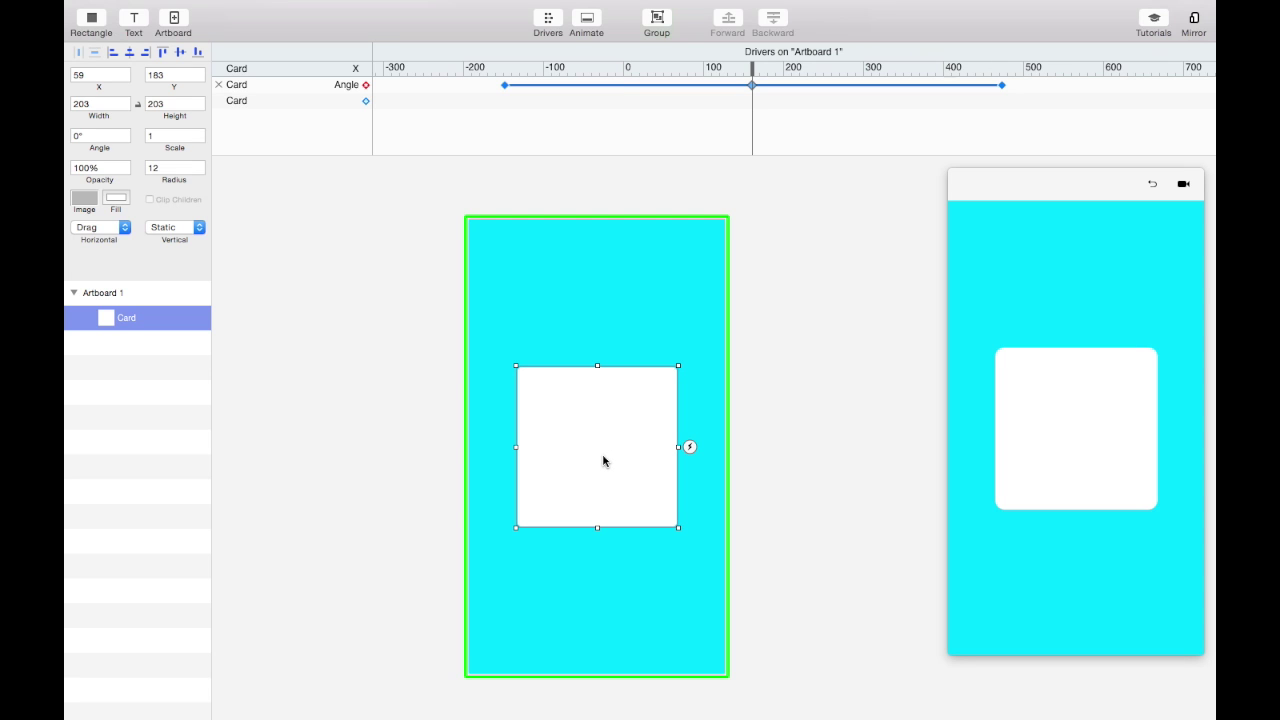
pyautogui.press('r')
pyautogui.moveTo(551, 397); pyautogui.dragTo(625, 409)
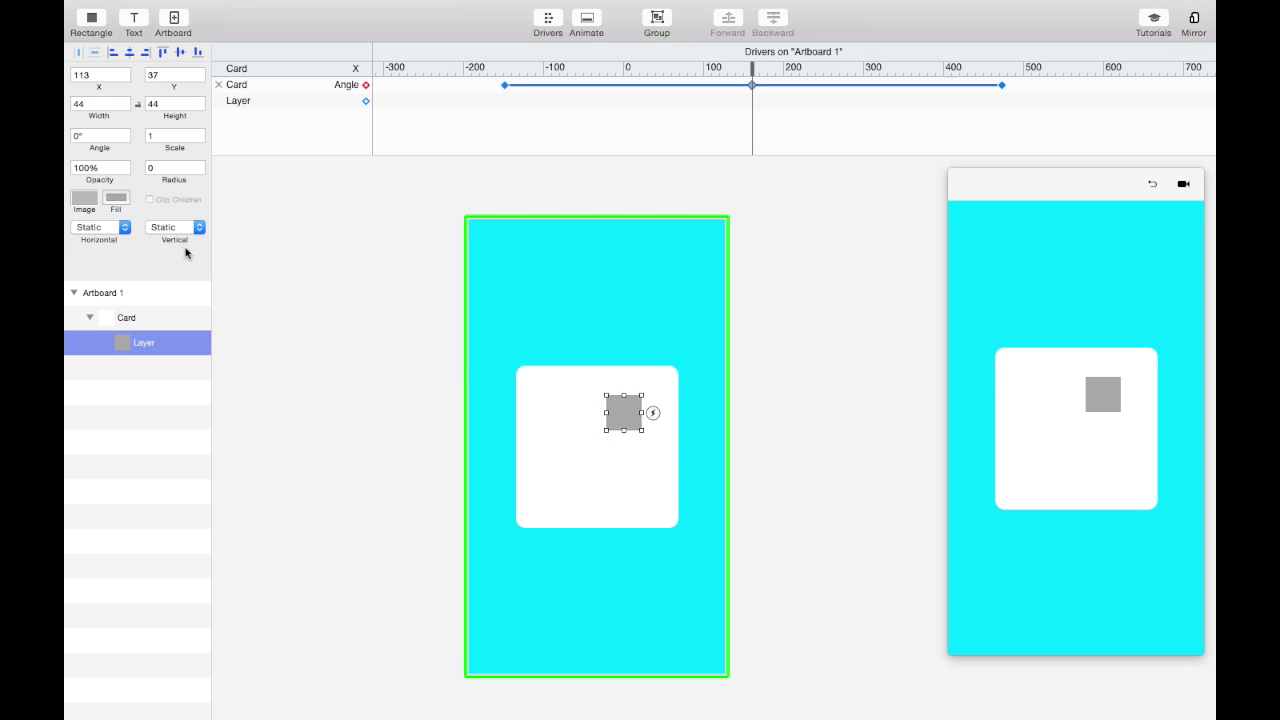
pyautogui.click(117, 198)
pyautogui.click(292, 119)
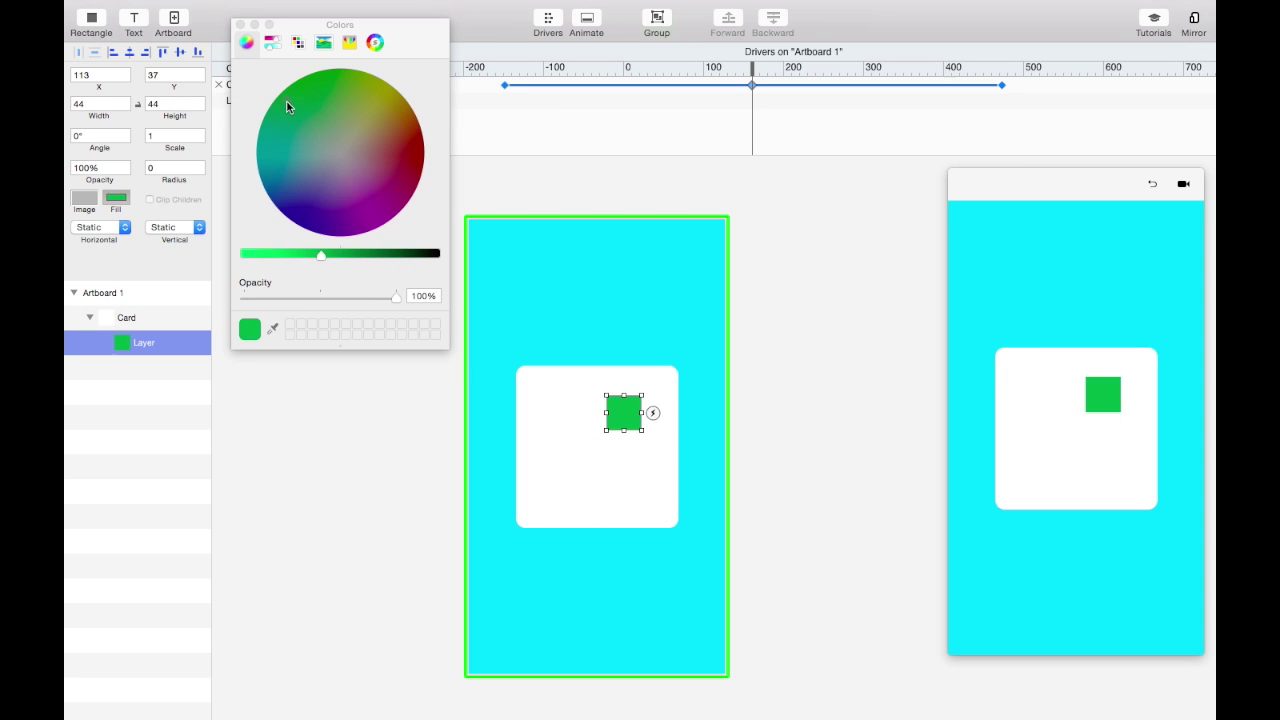
pyautogui.moveTo(601, 405); pyautogui.dragTo(634, 404)
pyautogui.click(240, 24)
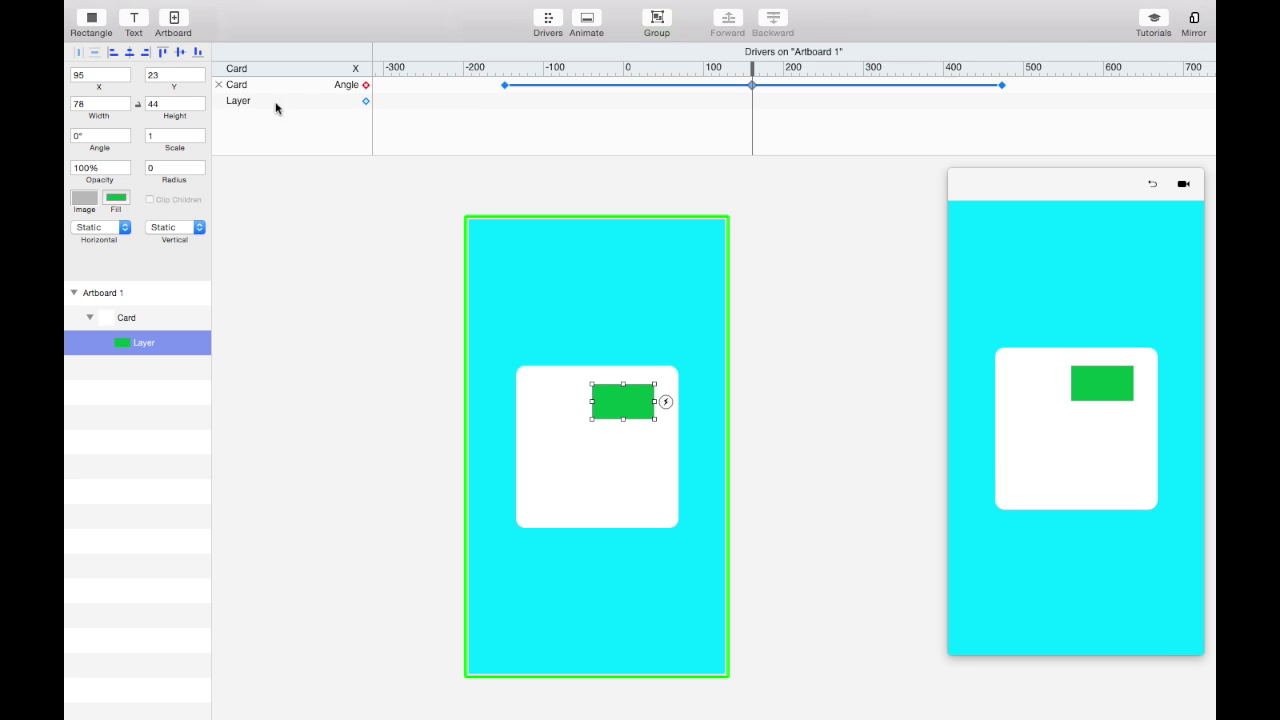
# Step: Drive the green rectangle's Opacity from 0% at rest to 89% at the right position
pyautogui.click(365, 101)
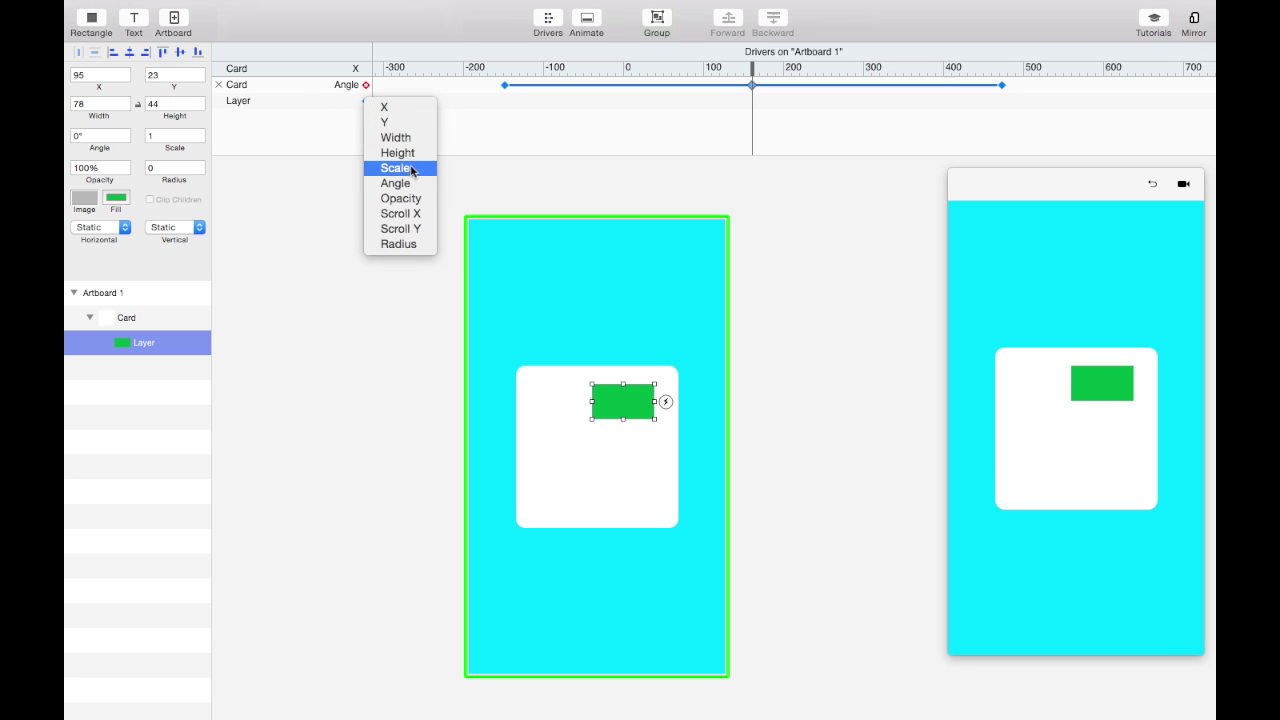
pyautogui.click(408, 199)
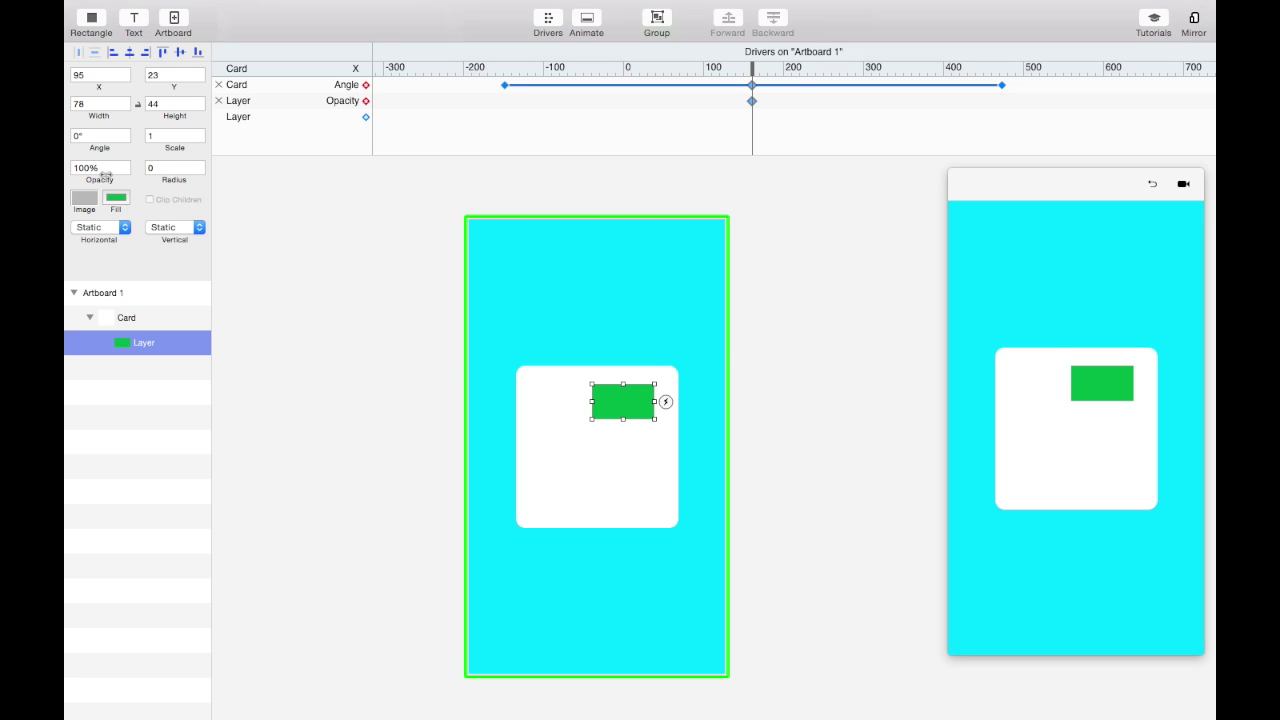
pyautogui.moveTo(105, 174); pyautogui.dragTo(65, 168)
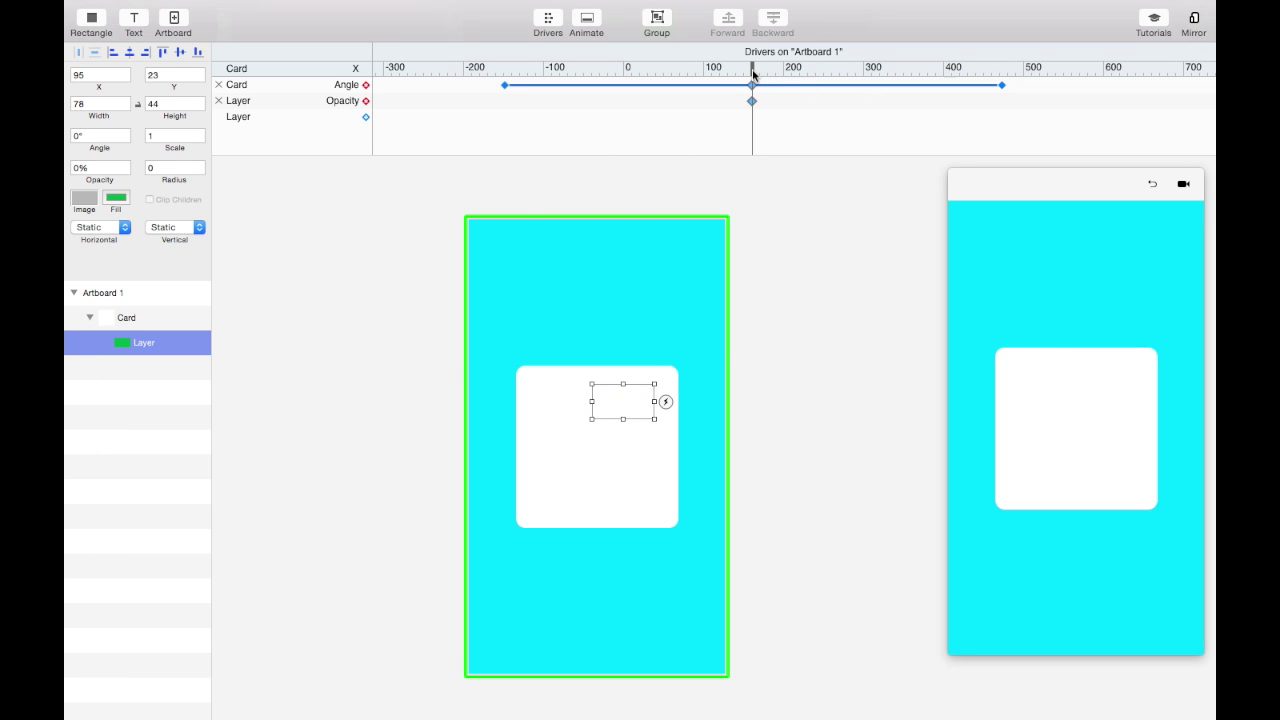
pyautogui.moveTo(752, 74); pyautogui.dragTo(835, 75)
pyautogui.click(366, 101)
pyautogui.moveTo(100, 178); pyautogui.dragTo(179, 182)
# Step: Return the driver to the start and test the card interaction in the preview
pyautogui.moveTo(834, 70); pyautogui.dragTo(740, 70)
pyautogui.click(660, 300)
pyautogui.moveTo(1082, 458); pyautogui.dragTo(1152, 443)
pyautogui.click(597, 431)
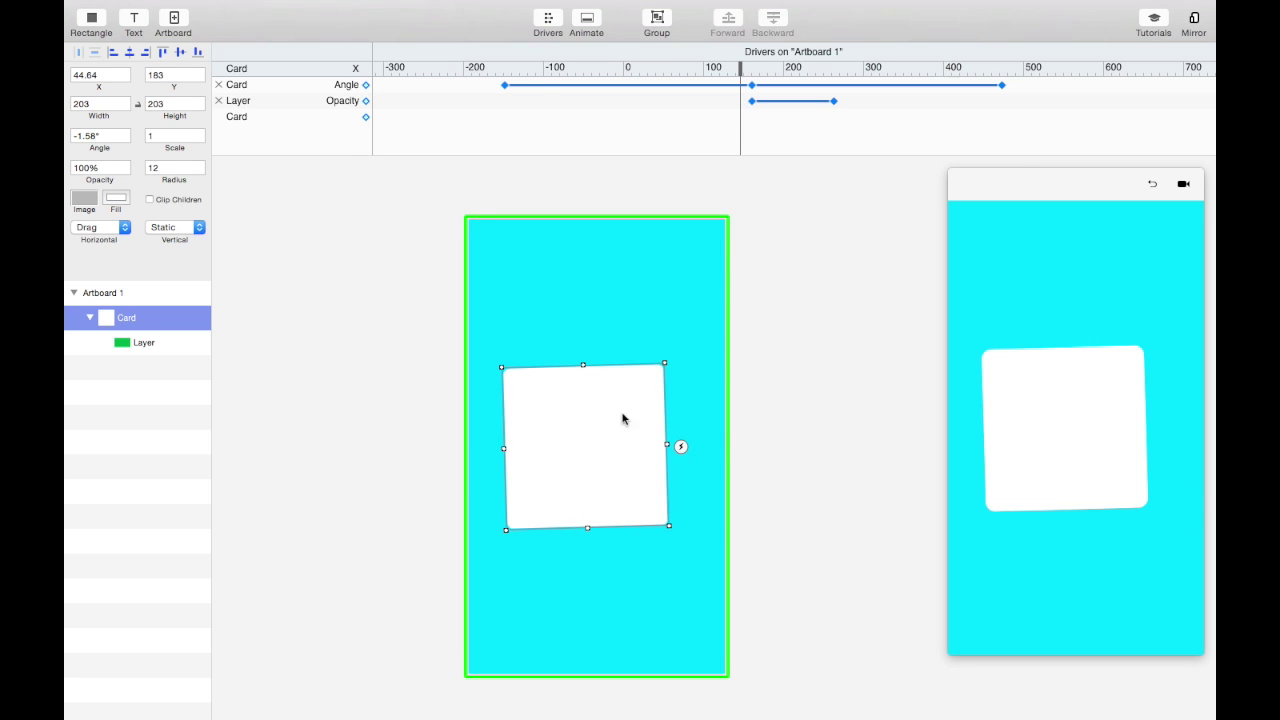
# Step: Drag the Card right to check the tilt and icon fade, then release it upright at centre
pyautogui.moveTo(589, 440)
pyautogui.mouseDown()
pyautogui.moveTo(659, 445)
pyautogui.moveTo(489, 443)
pyautogui.moveTo(720, 446)
pyautogui.moveTo(543, 434)
pyautogui.moveTo(637, 440)
pyautogui.moveTo(580, 439)
pyautogui.moveTo(606, 414)
pyautogui.moveTo(594, 403)
pyautogui.moveTo(636, 436)
pyautogui.moveTo(597, 444)
pyautogui.mouseUp()
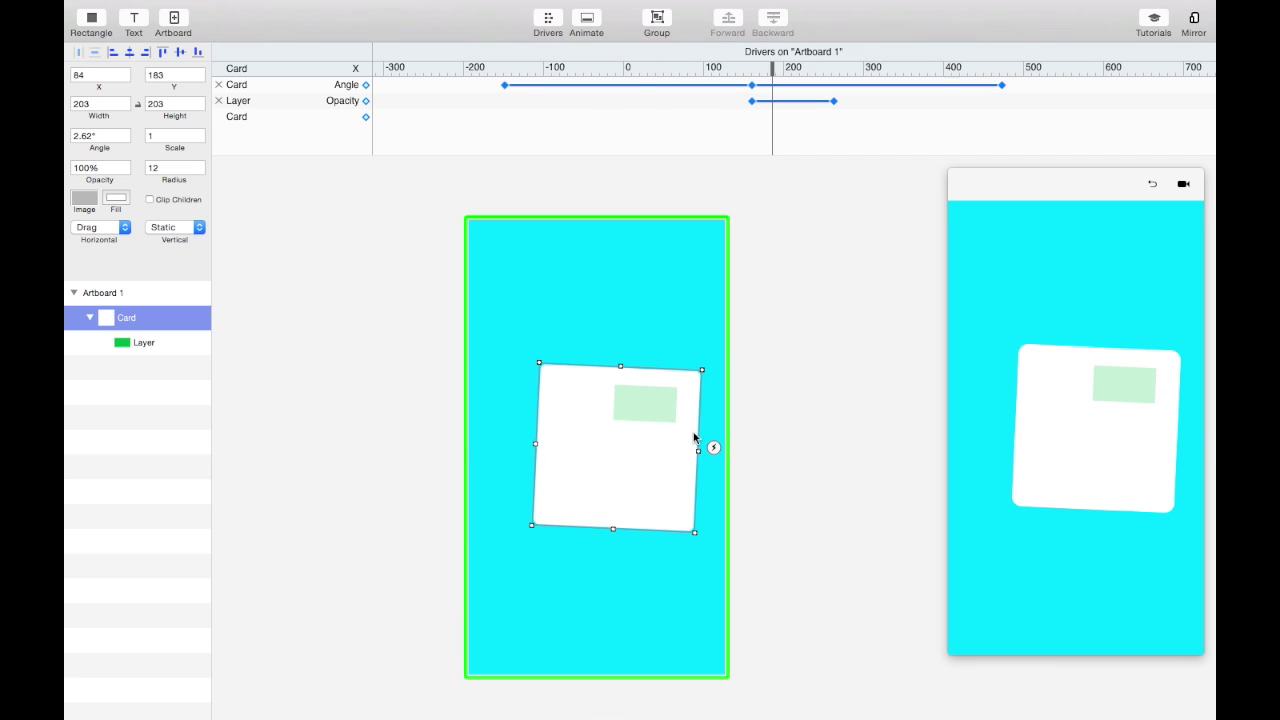
pyautogui.moveTo(689, 437); pyautogui.dragTo(625, 454)
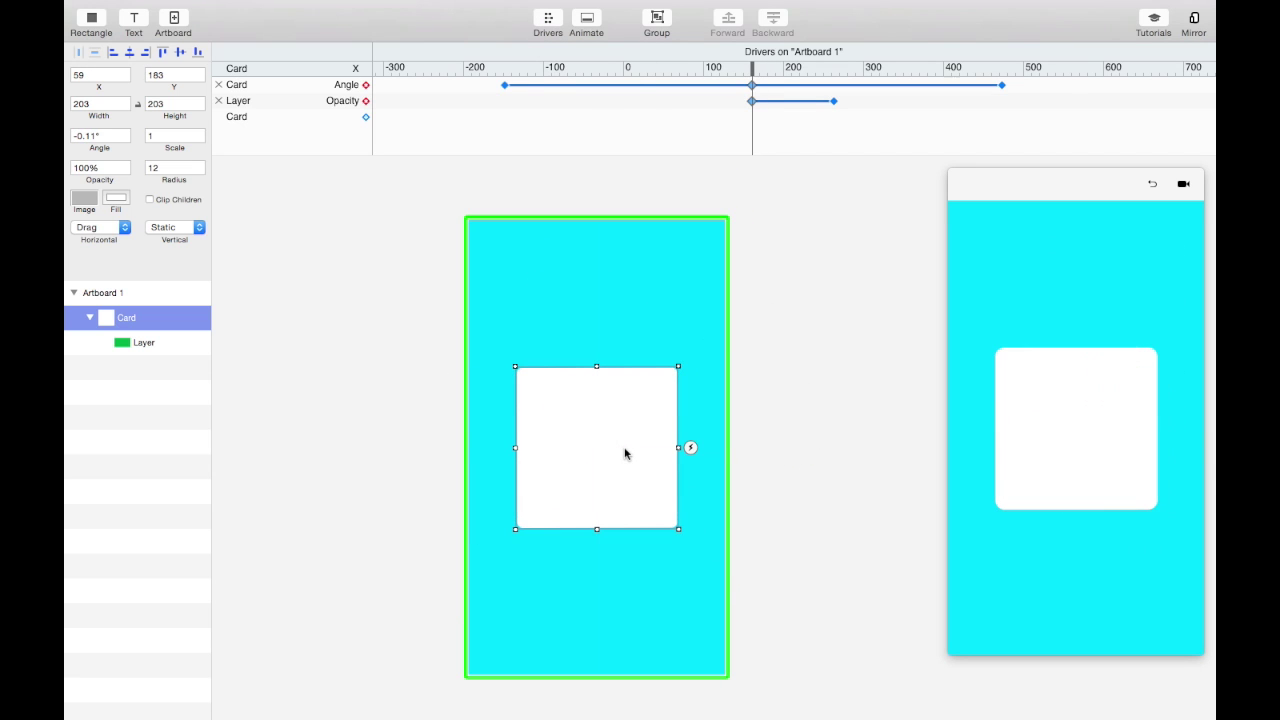